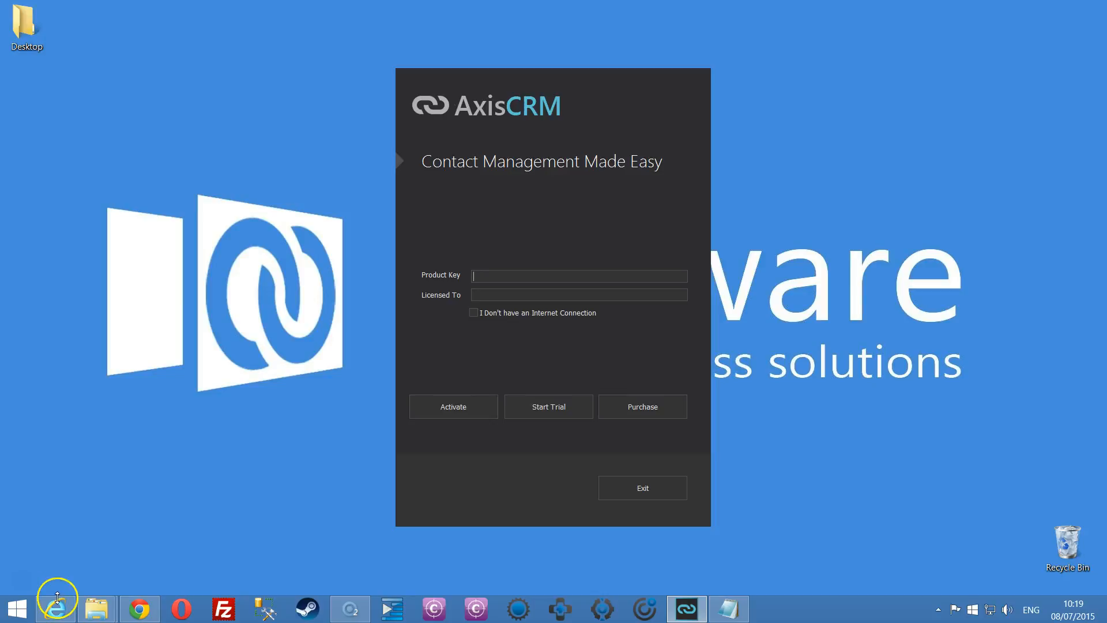
Activate the Professional licence with the pasted product key, licensed to Axisware, then continue to database setup.
key("ctrl+v")
mouse_move(64, 610)
key("Tab")
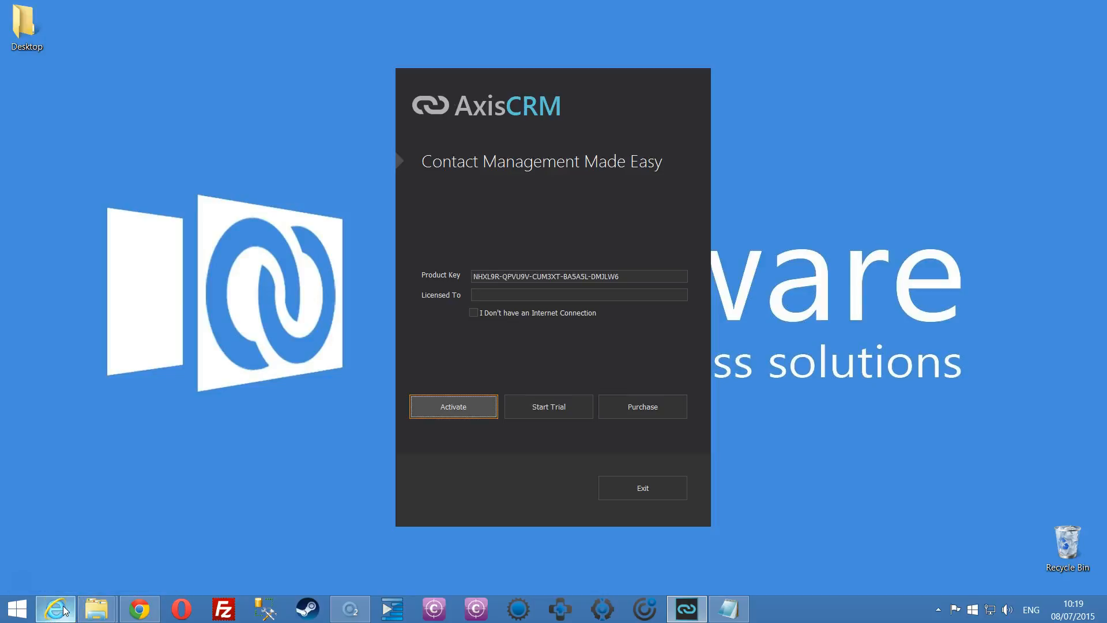
left_click(484, 294)
type("Axisware")
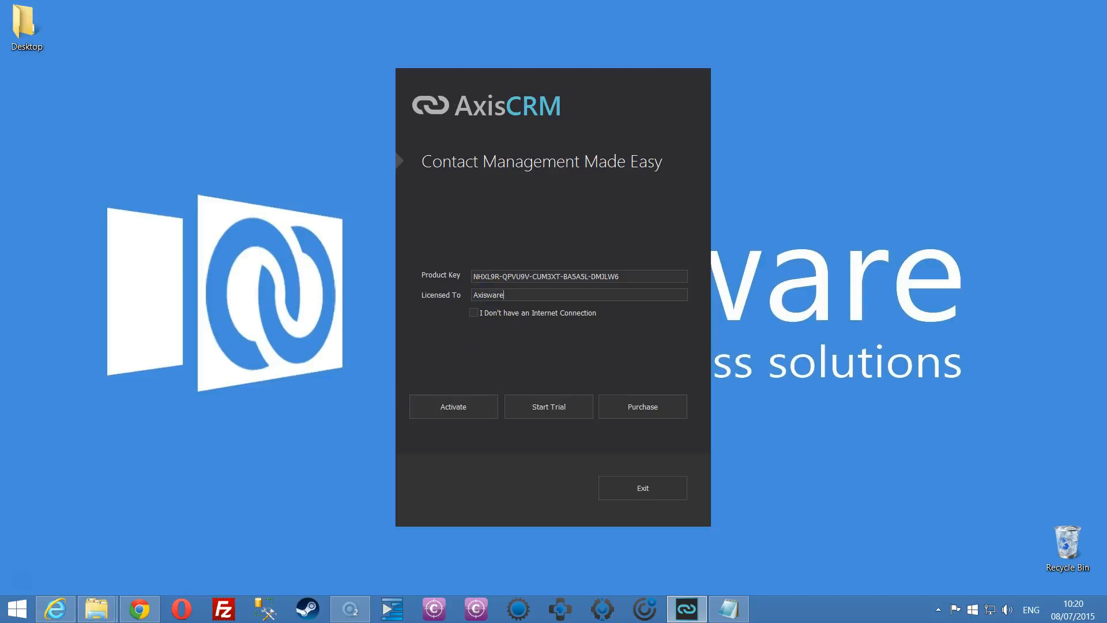
left_click(491, 299)
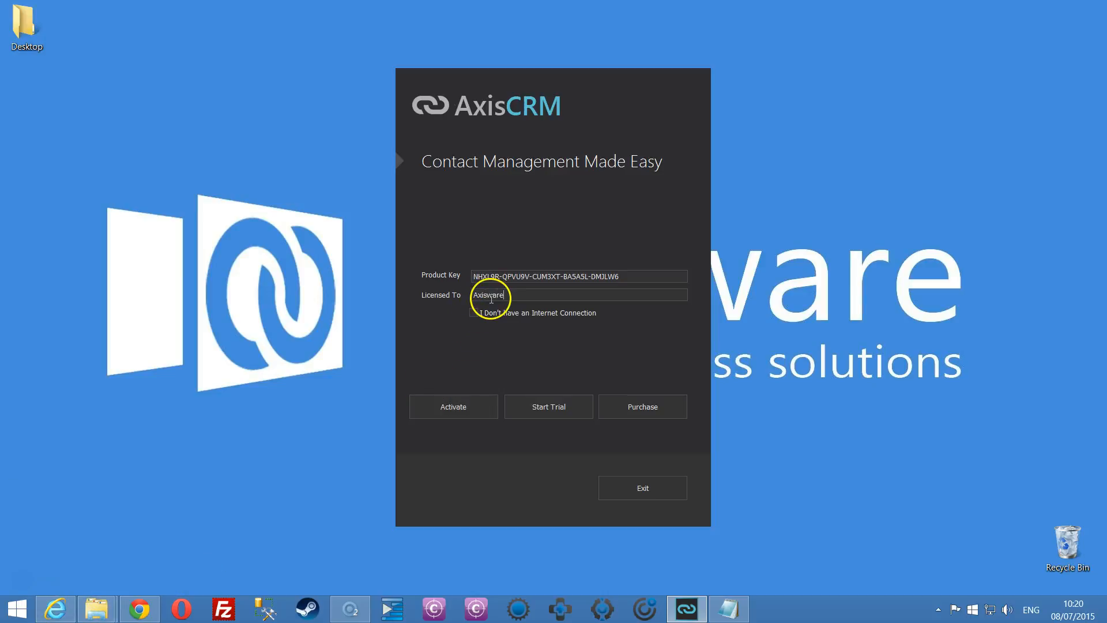
left_click(475, 406)
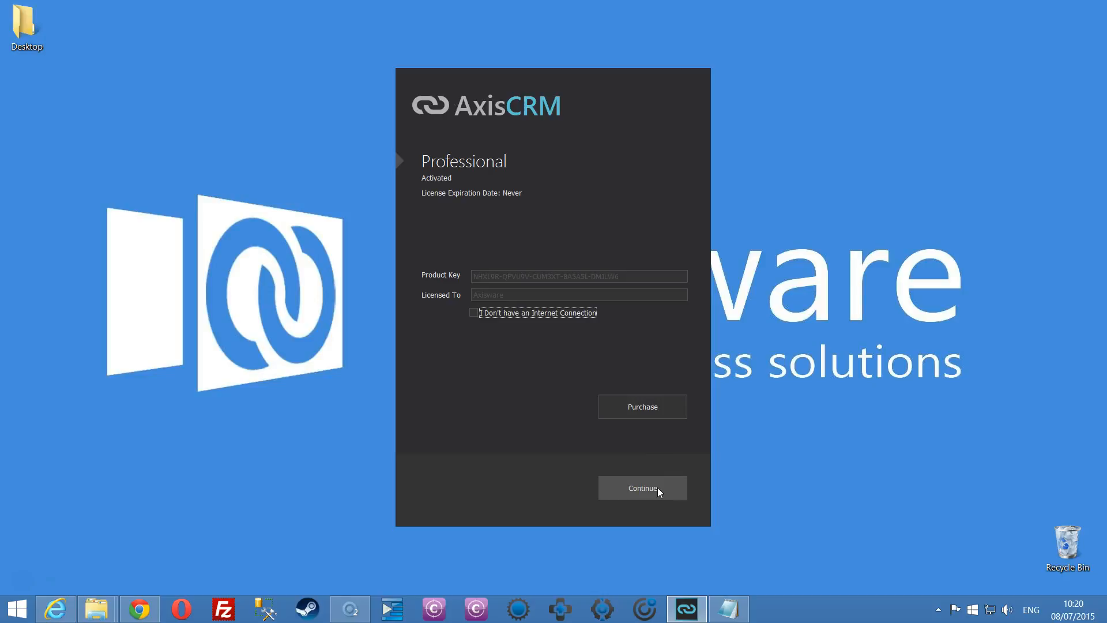
left_click(657, 486)
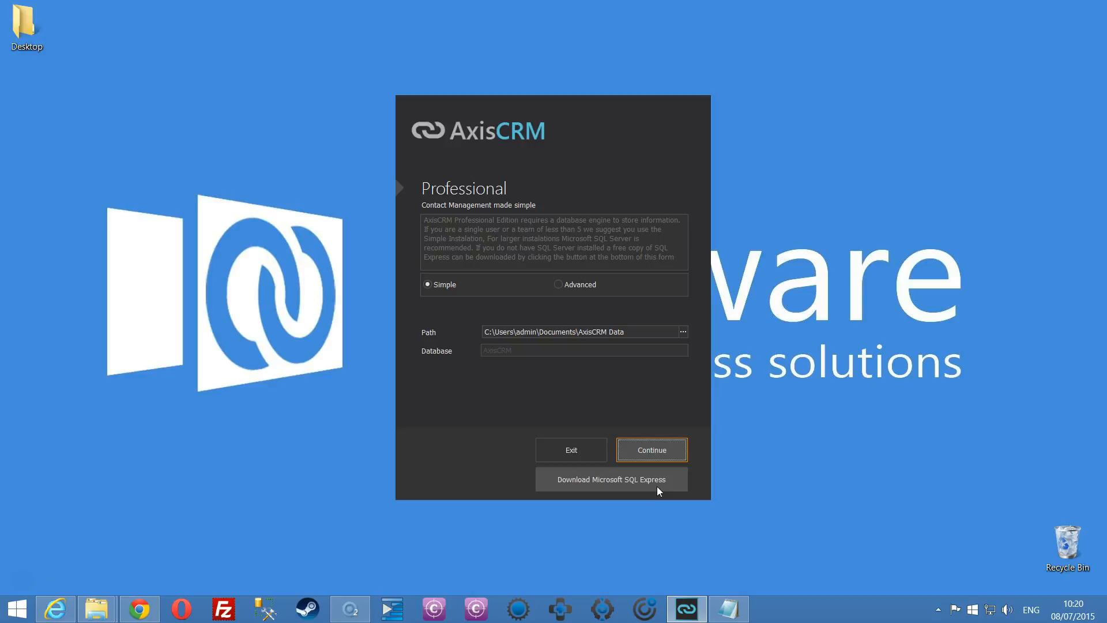
Choose Advanced SQL Server setup with server axisserver1\sqldev and database AxisCRMDemo4.
left_click(558, 283)
left_click(514, 309)
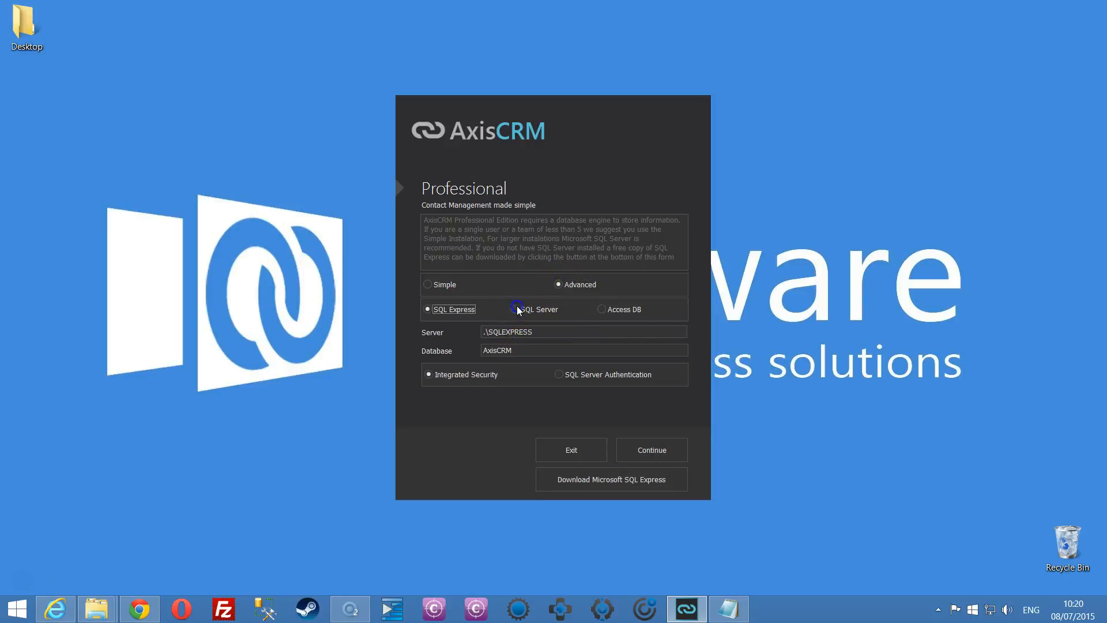
left_click(534, 335)
type("axisserv")
key("BackSpace")
key("BackSpace")
key("BackSpace")
key("BackSpace")
type("server1\\sqldev")
key("Tab")
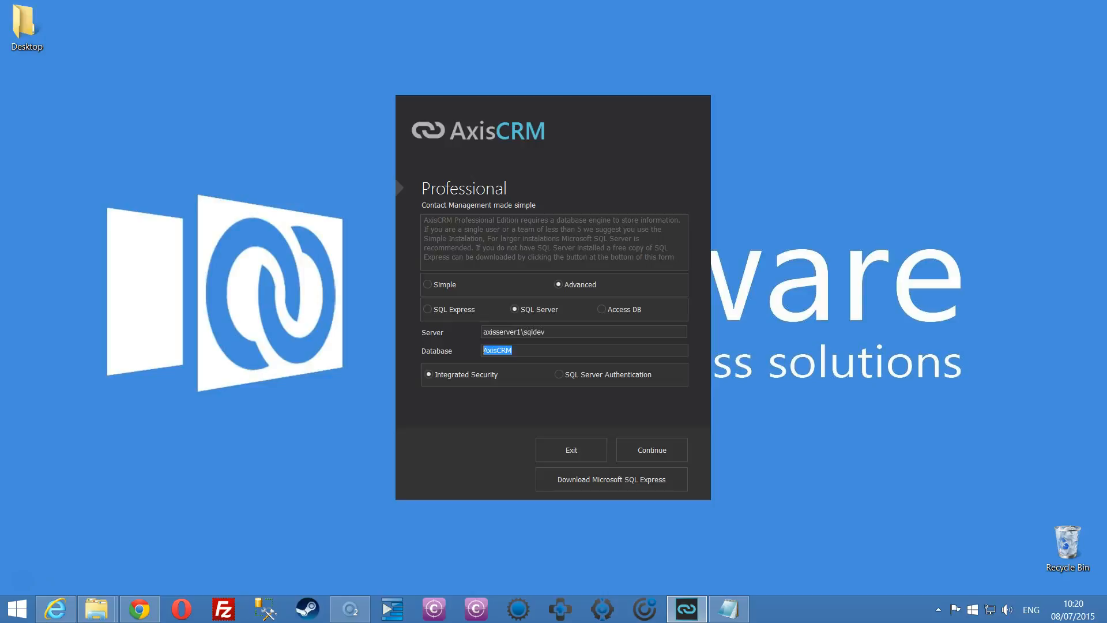
key("End")
type("Demo4")
Switch to SQL Server Authentication, enter the database login and password, and continue.
left_click(557, 374)
left_click(519, 394)
type("sa")
key("Tab")
type("***********")
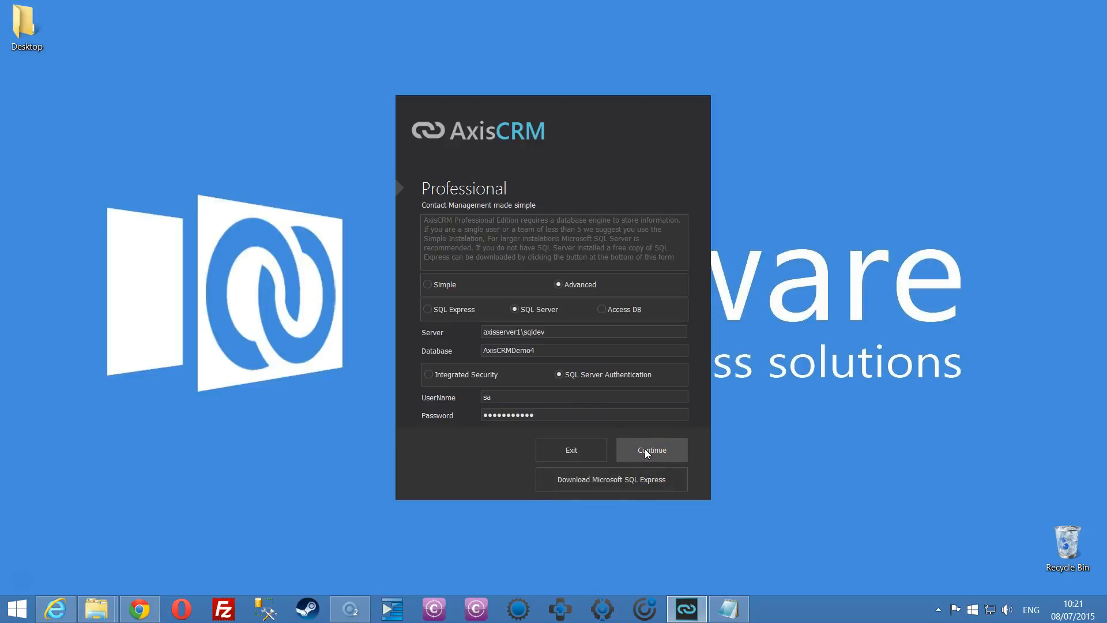
left_click(646, 451)
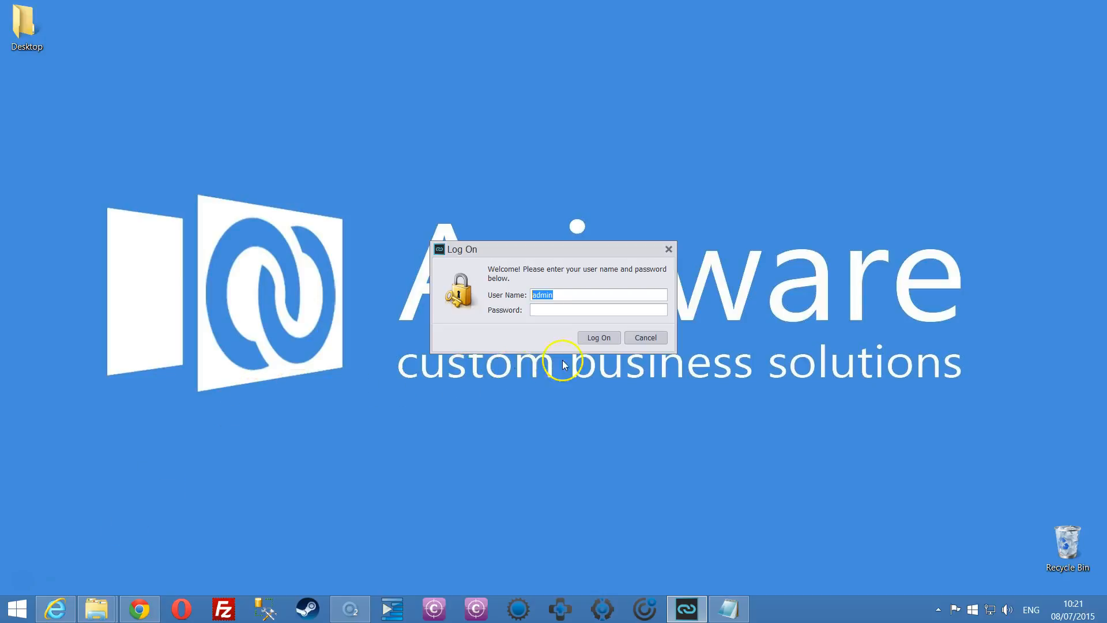
Log on with the entered password to open the System Settings Wizard.
left_click(599, 338)
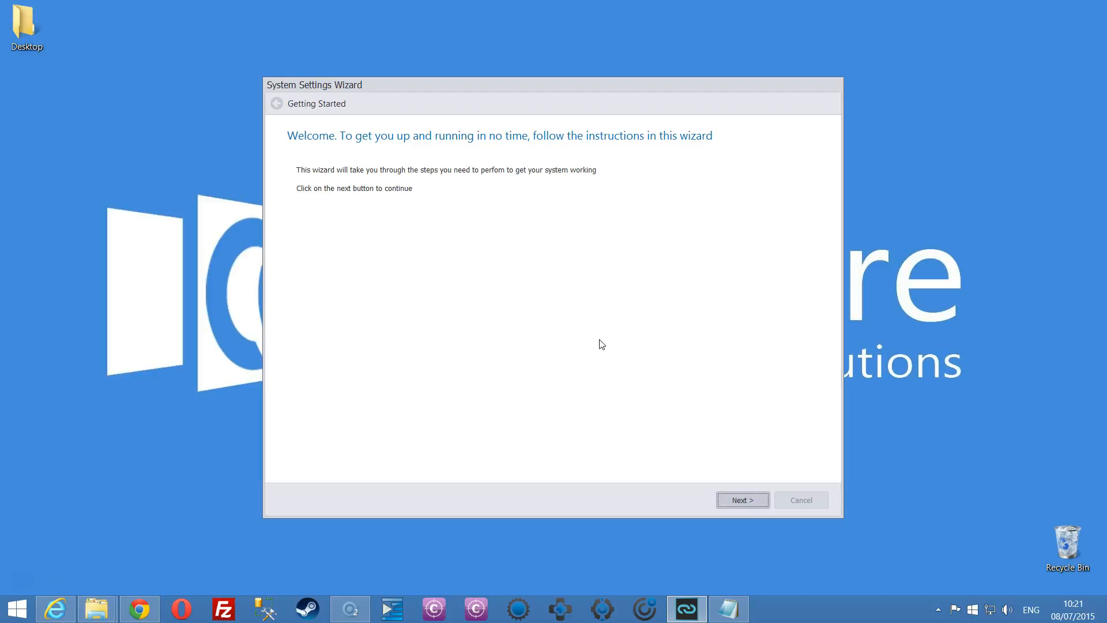
Enter company name 'Company Name', address 'company sLeeds' and postcode LS12 321.
left_click(732, 500)
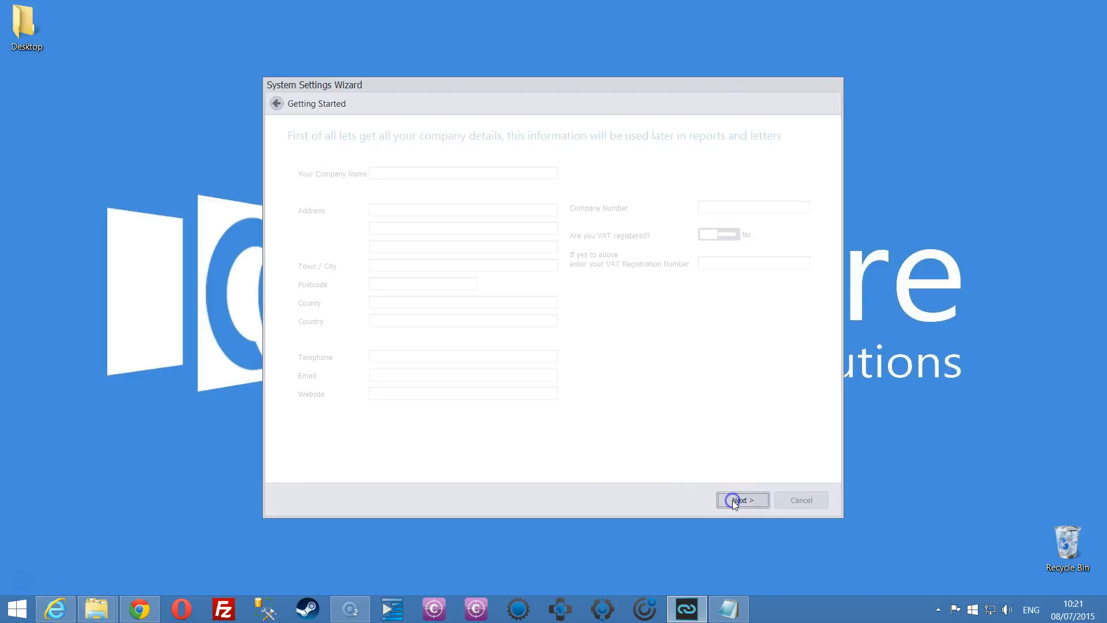
left_click(382, 173)
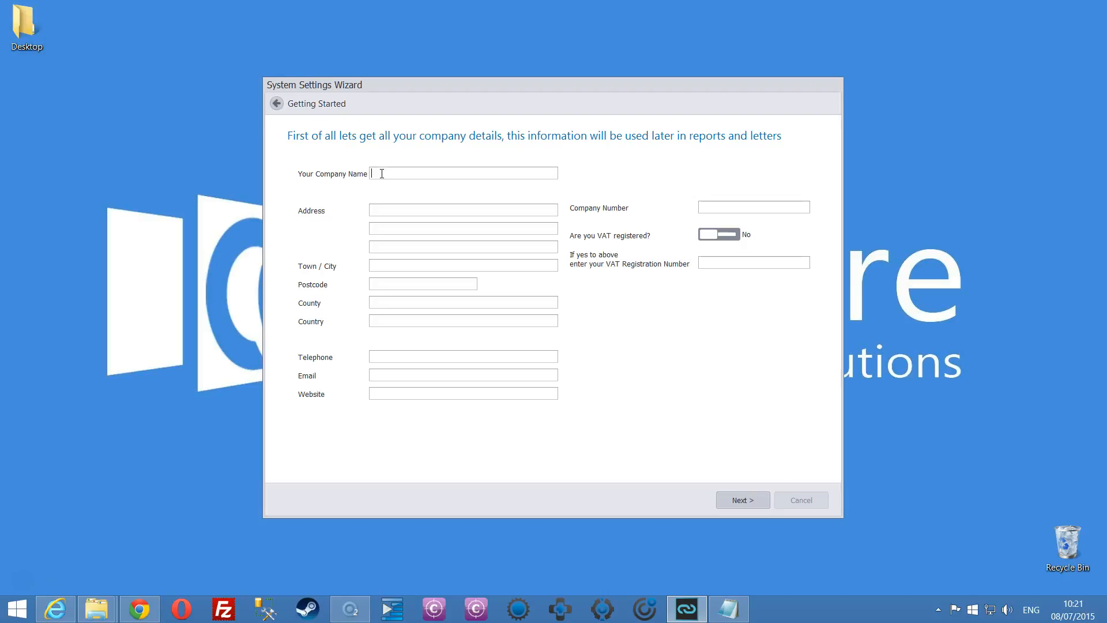
type("Company Name")
key("Tab")
type("company sLeeds")
key("Tab")
type("LS12 321")
key("Tab")
type("1")
key("BackSpace")
type("43243243")
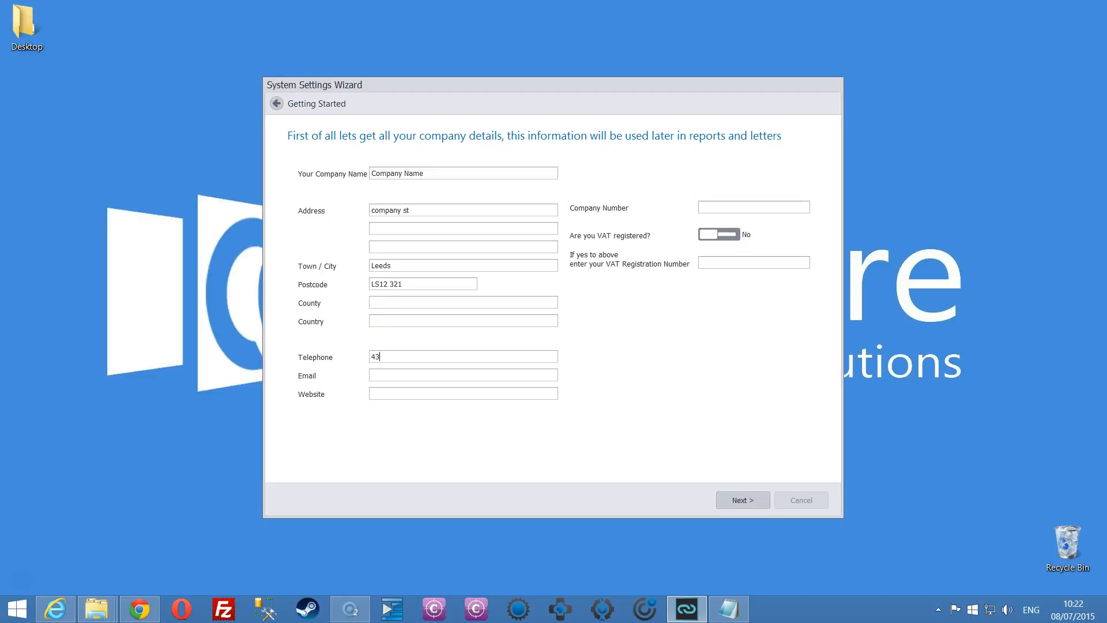
key("Tab")
type("user@company.co.uk")
key("Tab")
type("www.company.co.uk")
key("Tab")
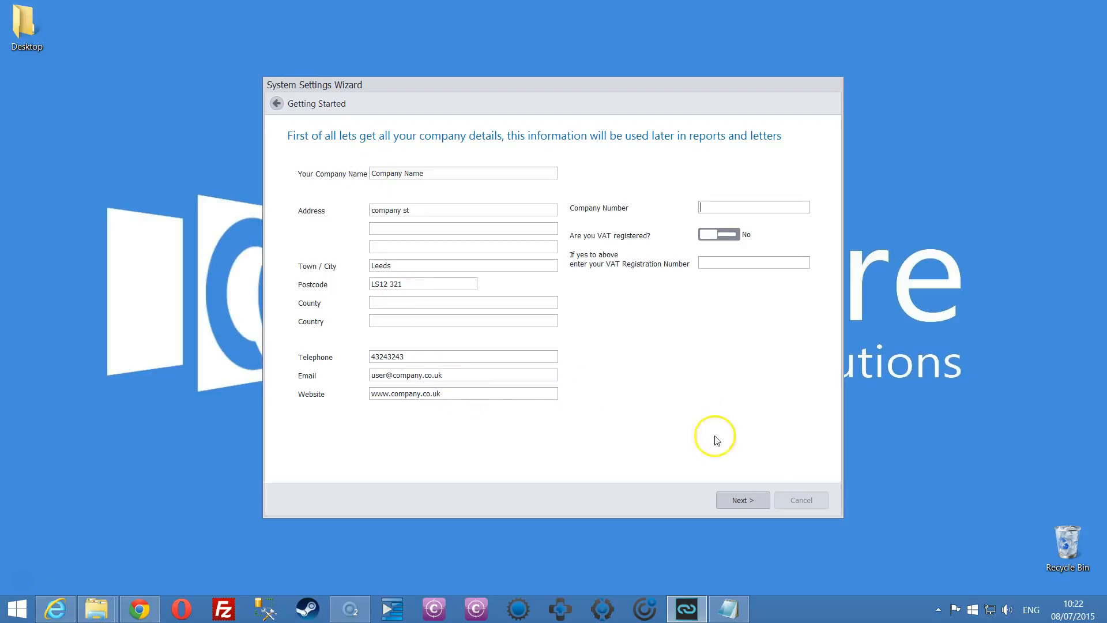
left_click(753, 501)
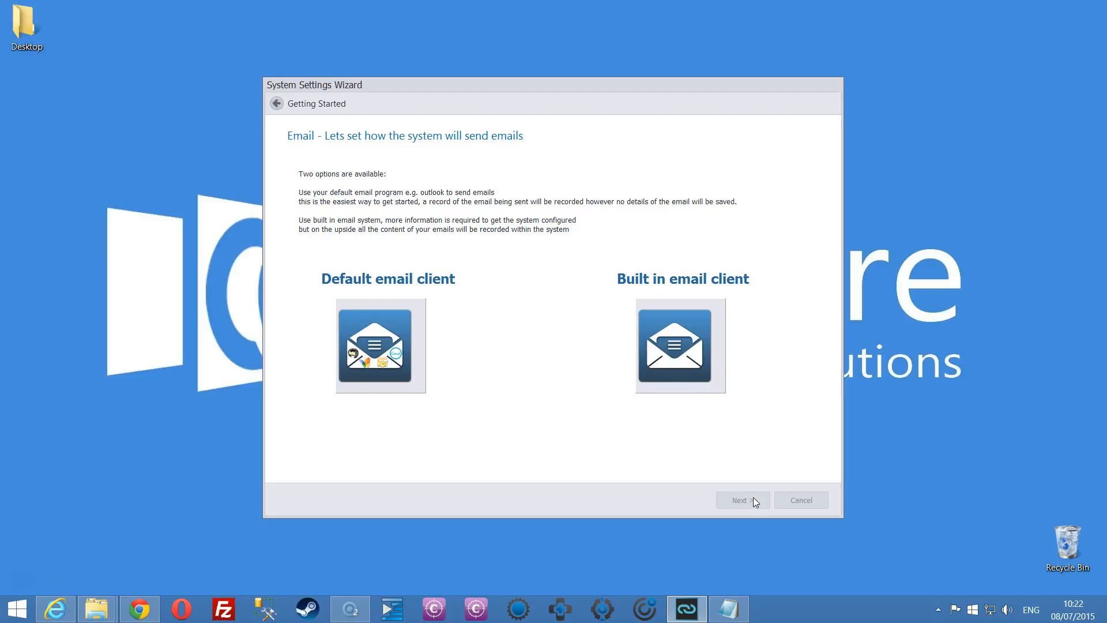
Pick the Default email client and Manual Telephone Calls, then finish the wizard.
left_click(374, 338)
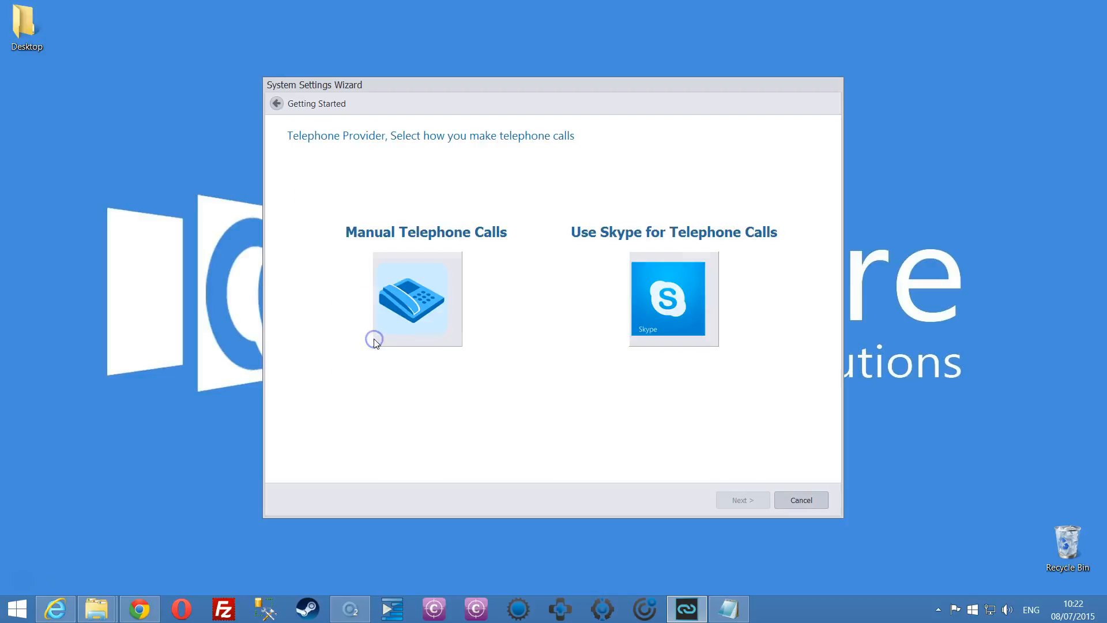
left_click(370, 348)
left_click(408, 299)
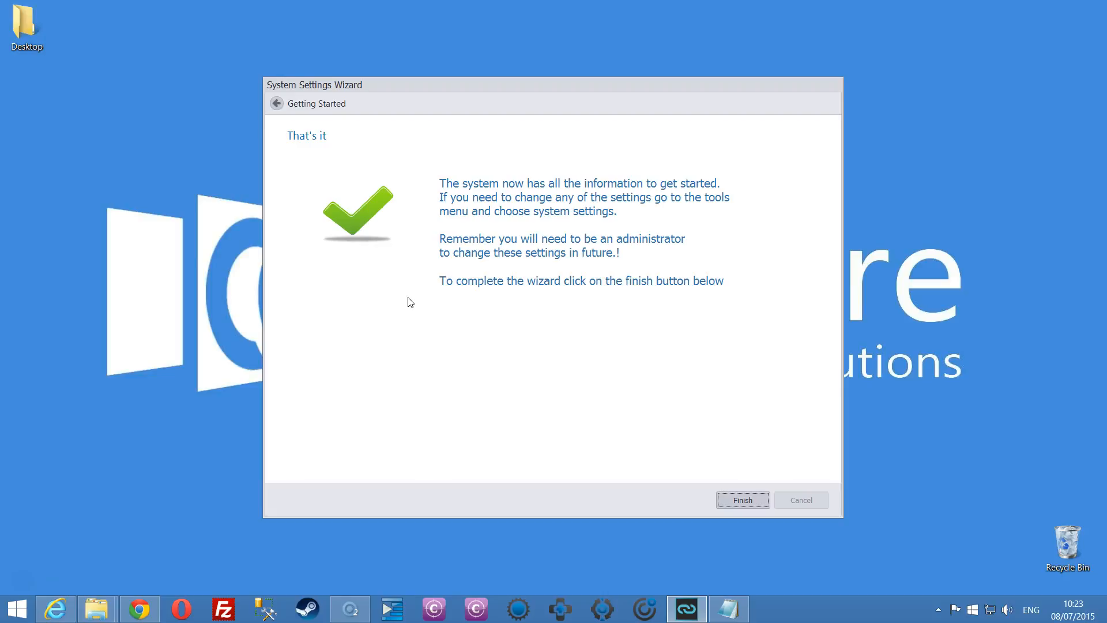
left_click(732, 500)
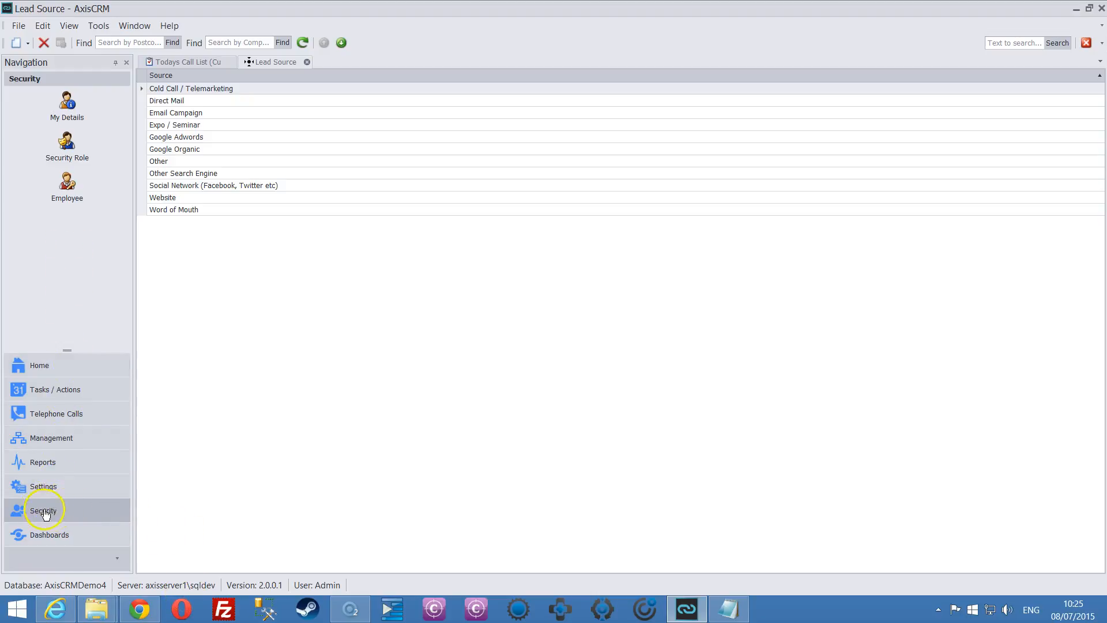
Show the Employee list under Security.
left_click(68, 188)
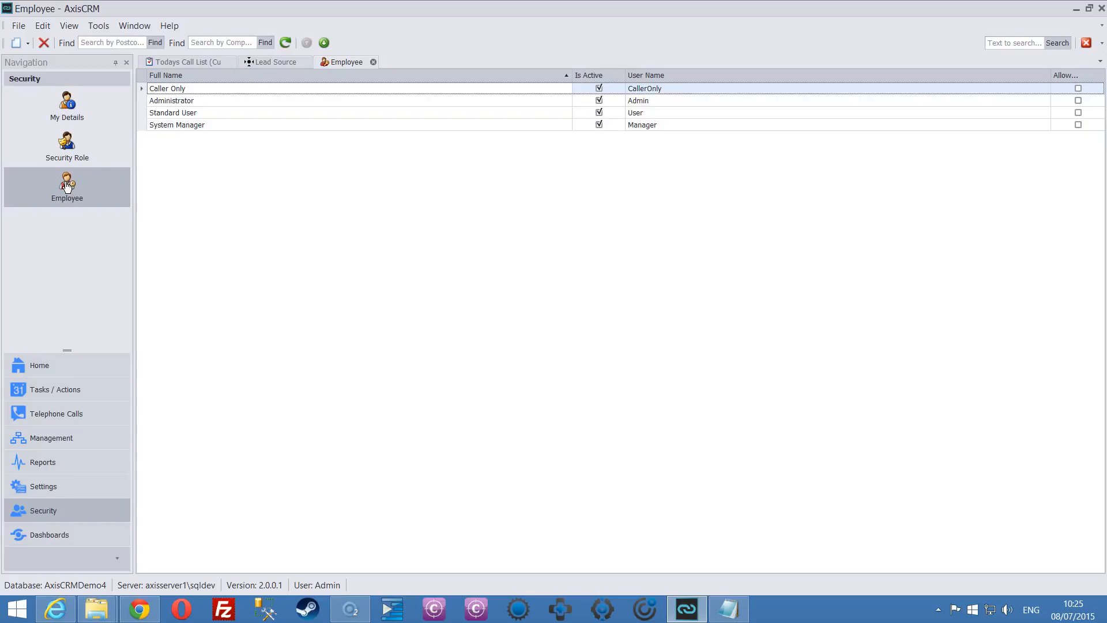
Create a new employee from the list's context menu and enter their first name and surname.
left_click(165, 151)
right_click(164, 151)
mouse_move(182, 163)
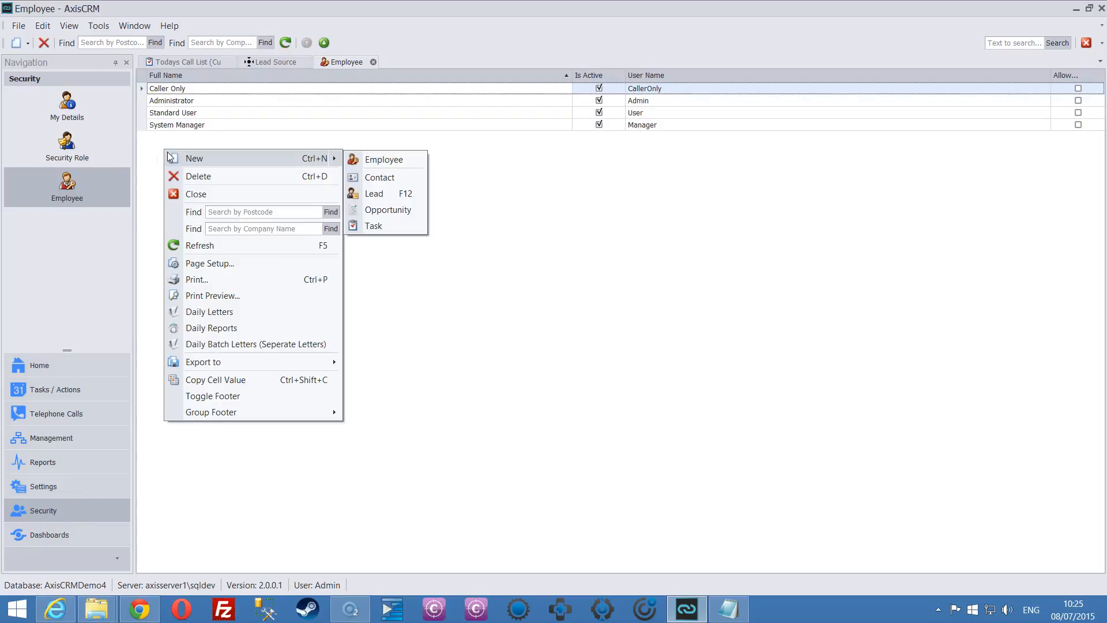
left_click(399, 162)
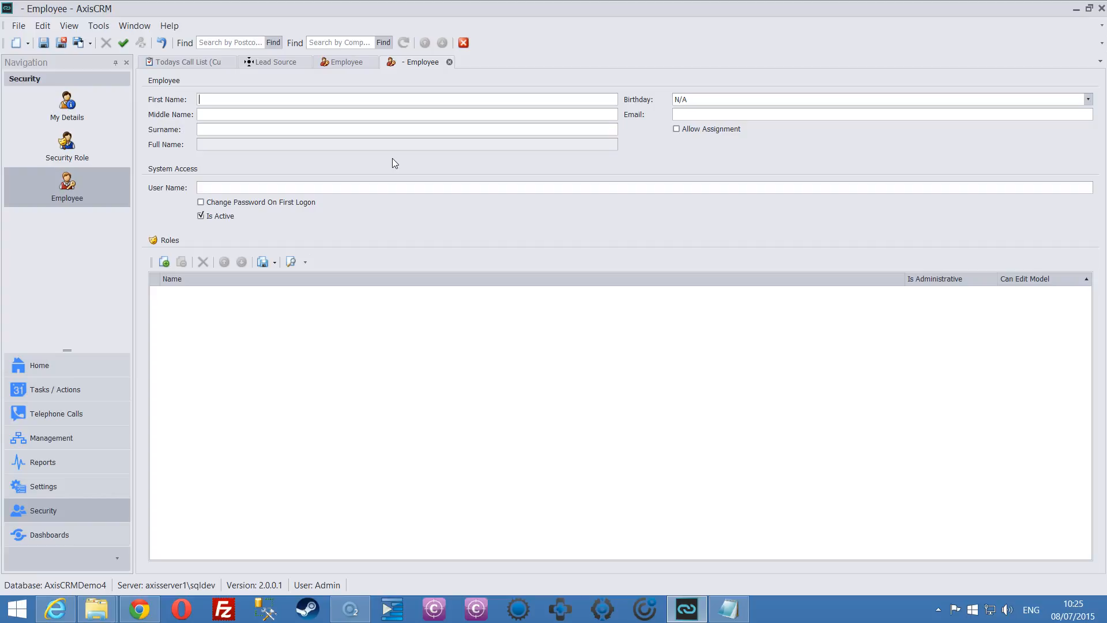
key("Tab")
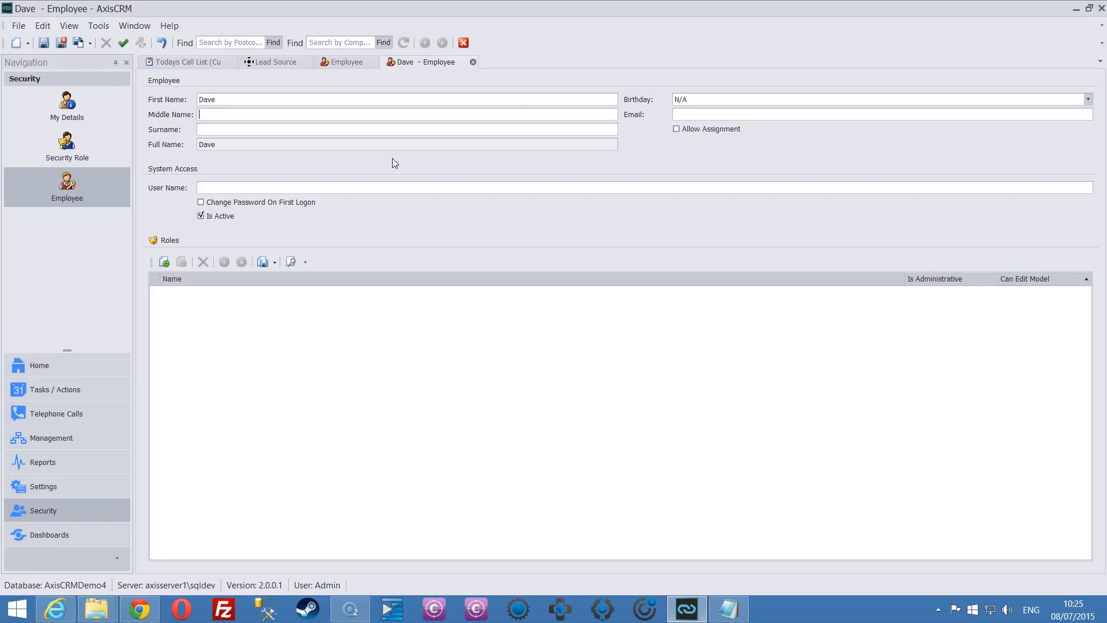
Enter the employee's e-mail address and user name, and require a password change at first logon.
left_click(718, 115)
type("dave@")
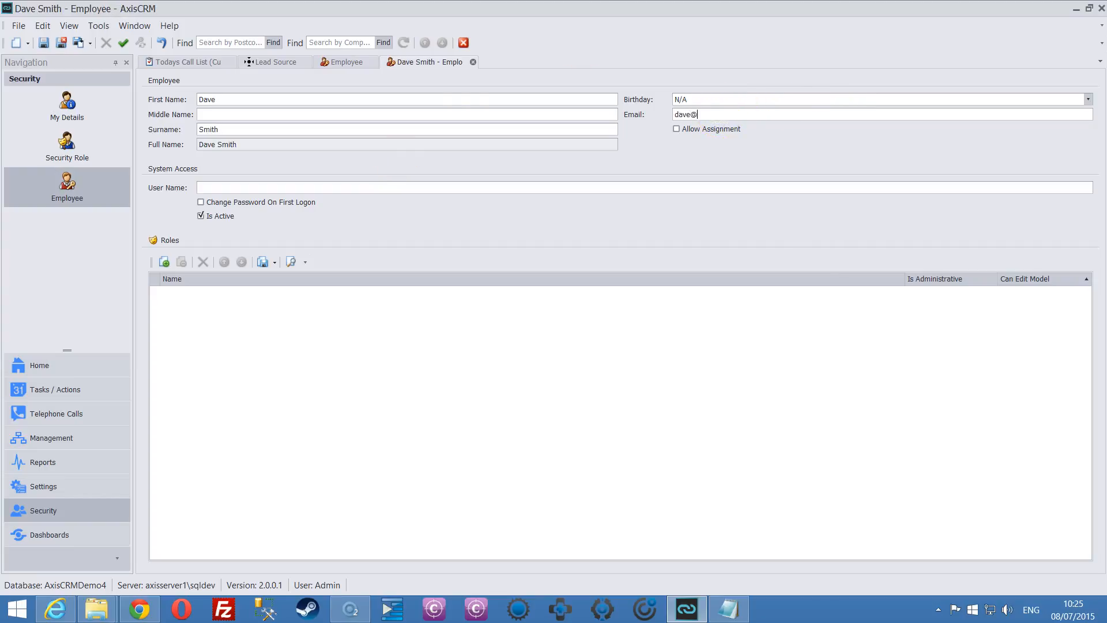
type("company.co.uk")
left_click(204, 186)
left_click(202, 203)
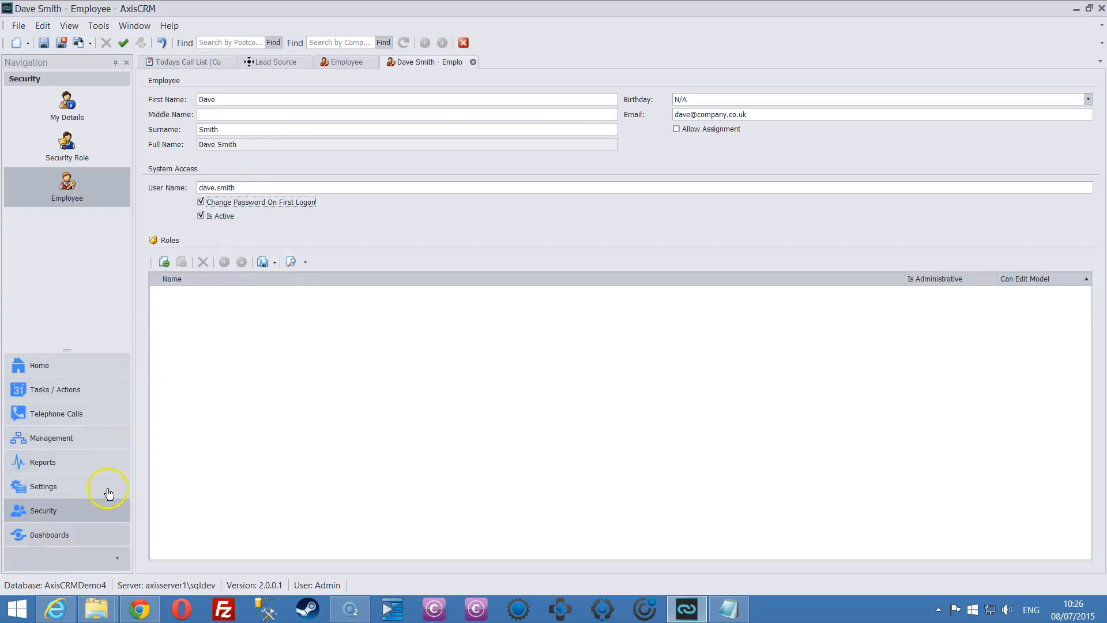
left_click(166, 300)
Add the Standard role to the employee's Roles.
left_click(170, 269)
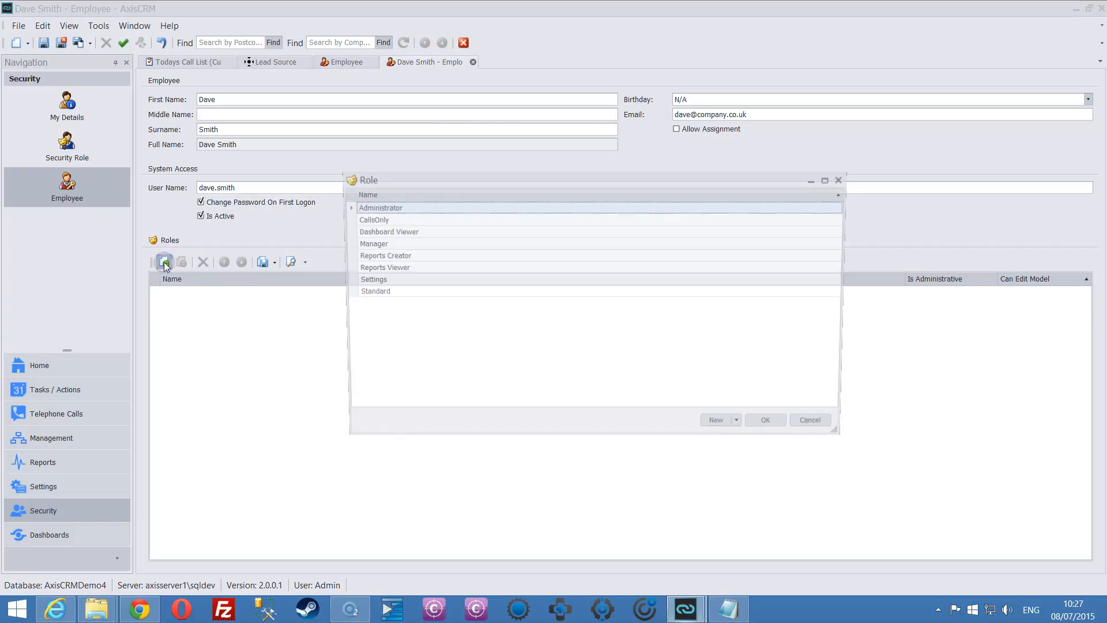
left_click(394, 293)
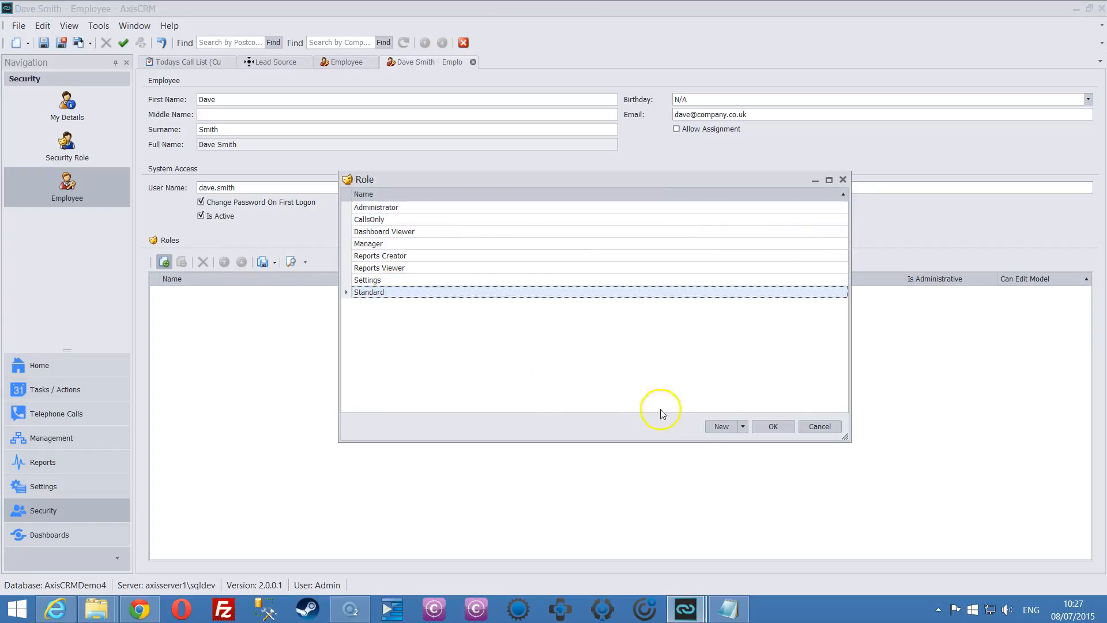
left_click(783, 429)
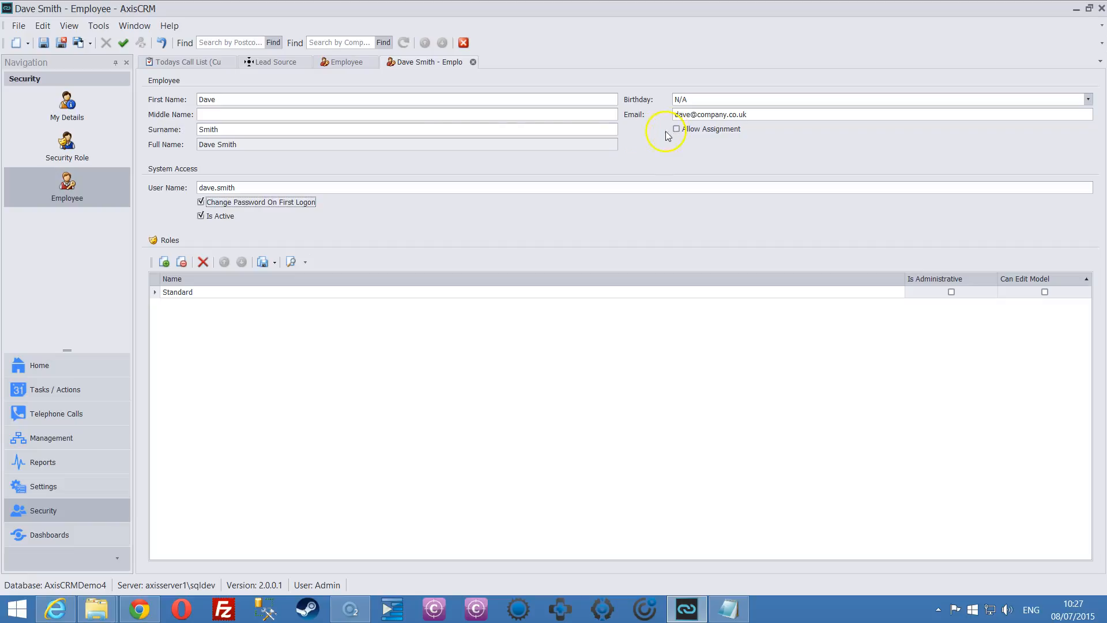
Tick Allow Assignment on the employee form.
left_click(677, 128)
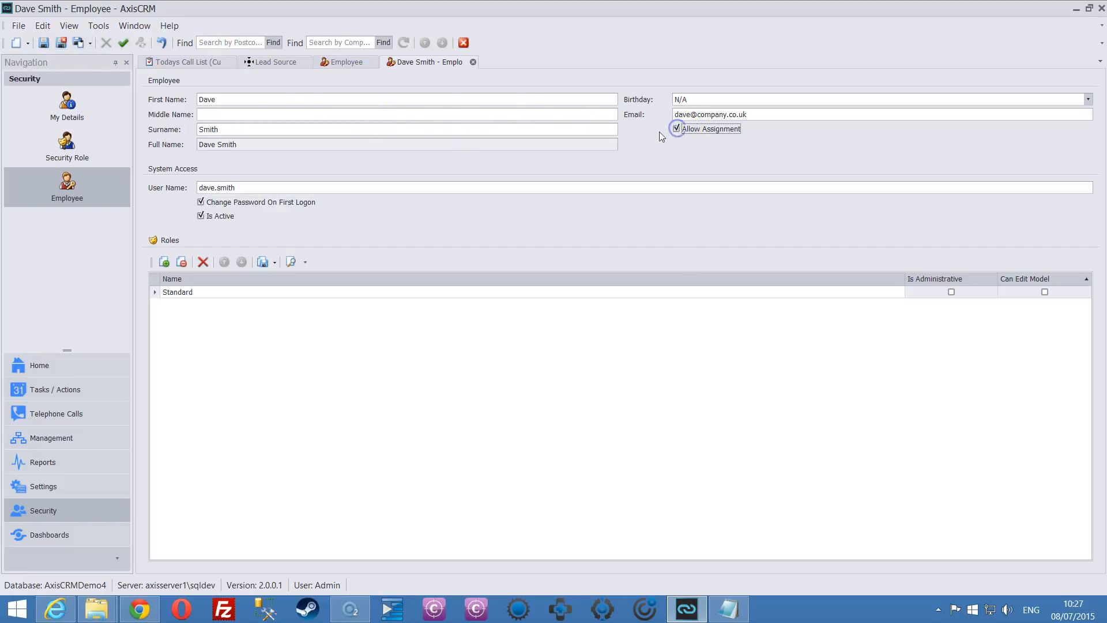
Save and close the employee record, then exit AxisCRM from the File menu.
left_click(60, 41)
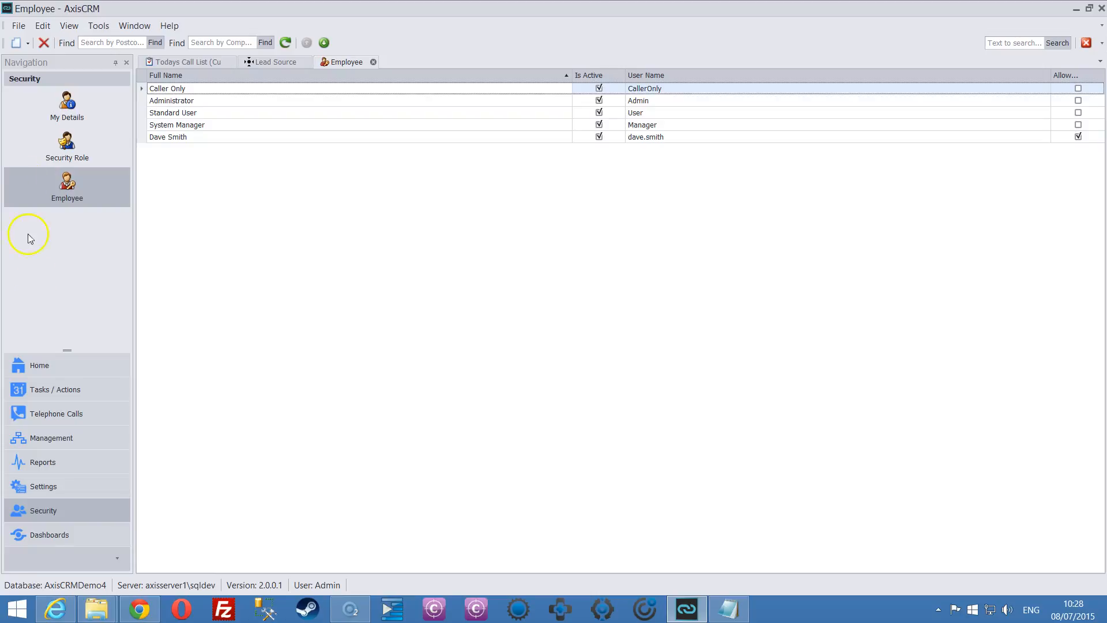
left_click(18, 26)
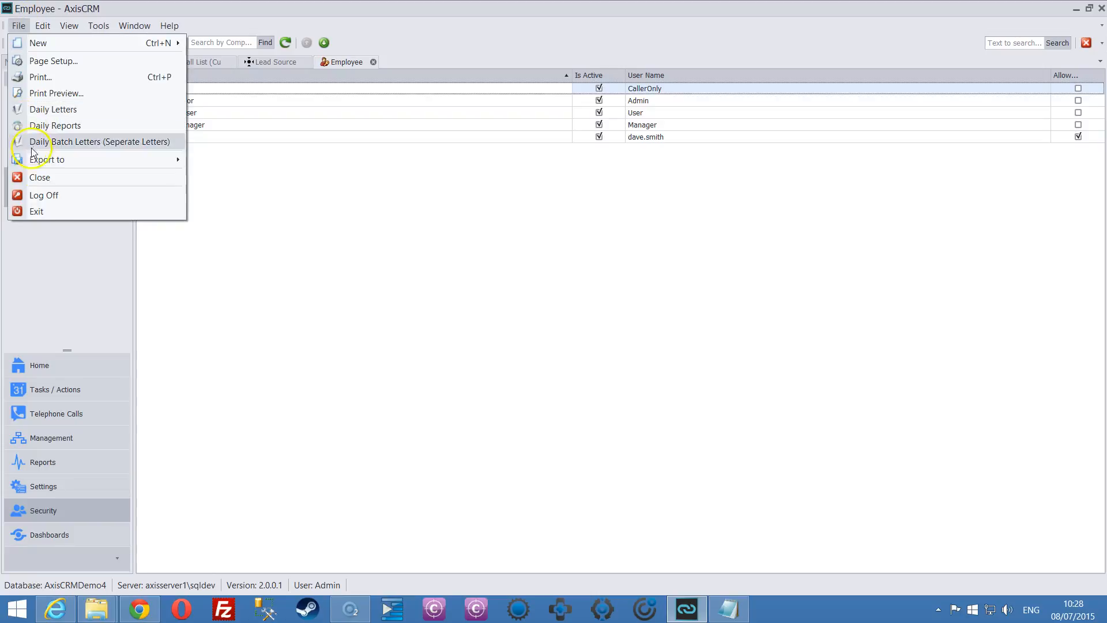
left_click(54, 209)
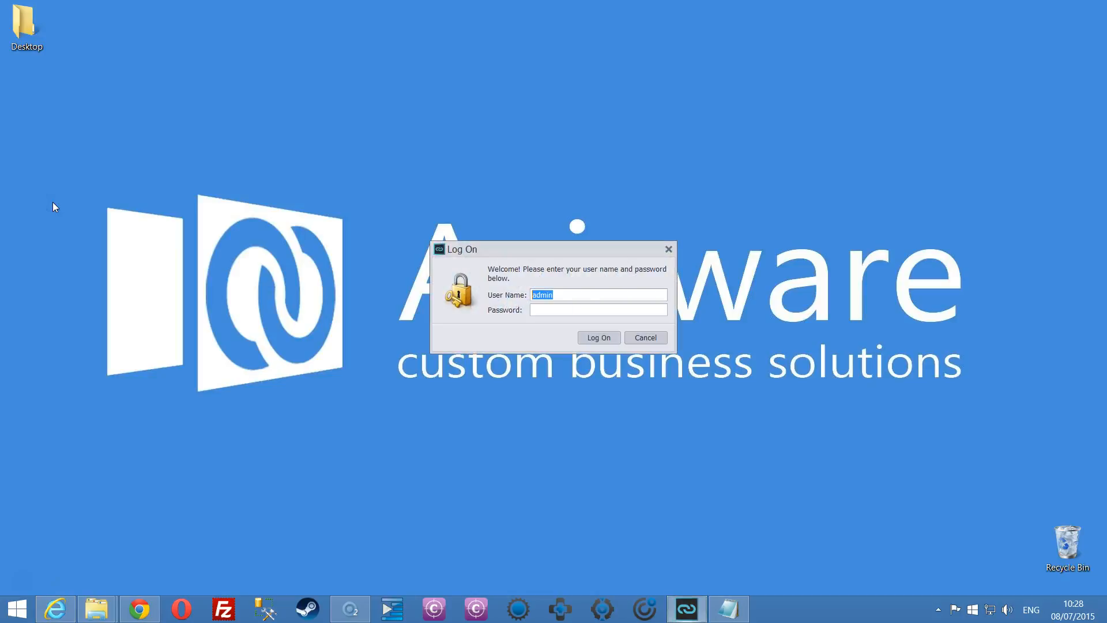
Log on with the new employee's user name, set and confirm their own password, and open Customers.
key("Return")
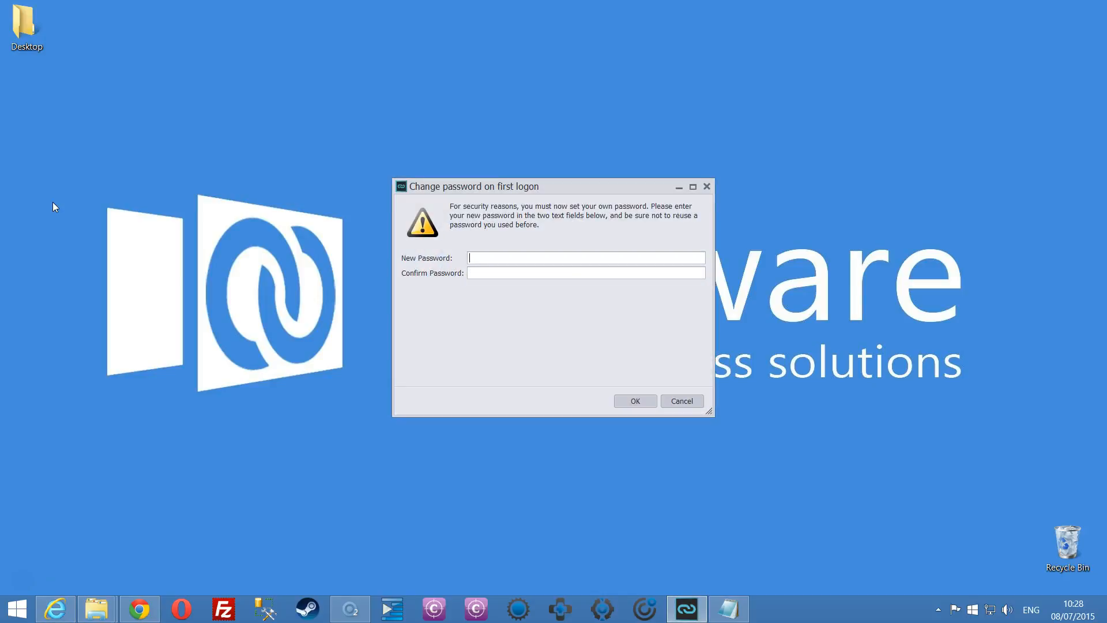
type("***")
key("Tab")
type("***")
left_click(642, 400)
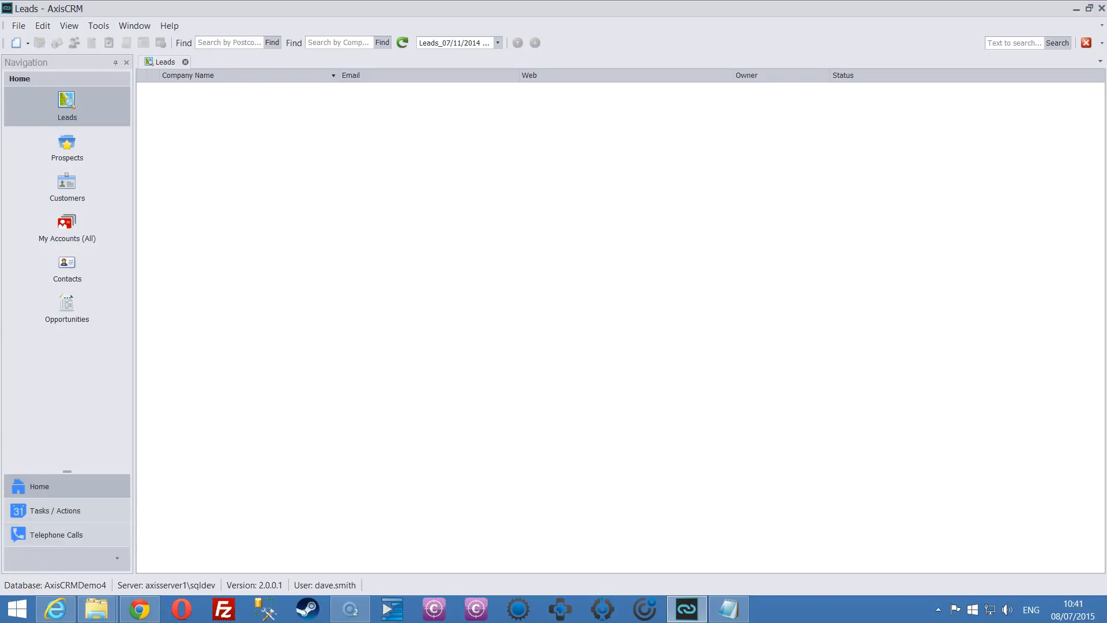
left_click(69, 190)
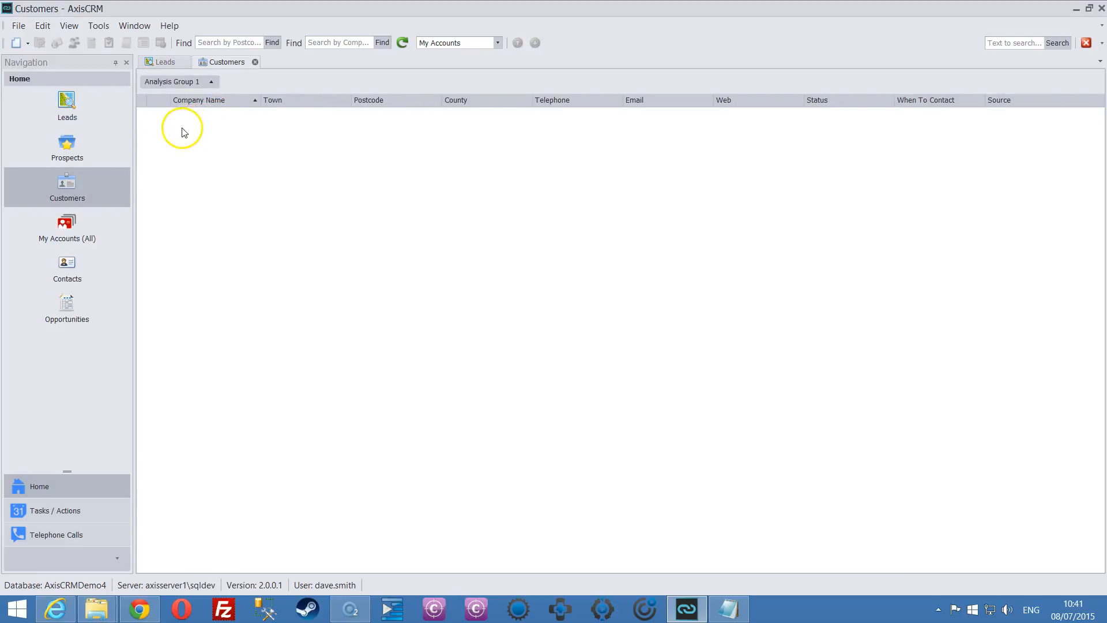
Start a blank customer record via New > Customer on the Customers grid.
left_click(18, 25)
mouse_move(36, 43)
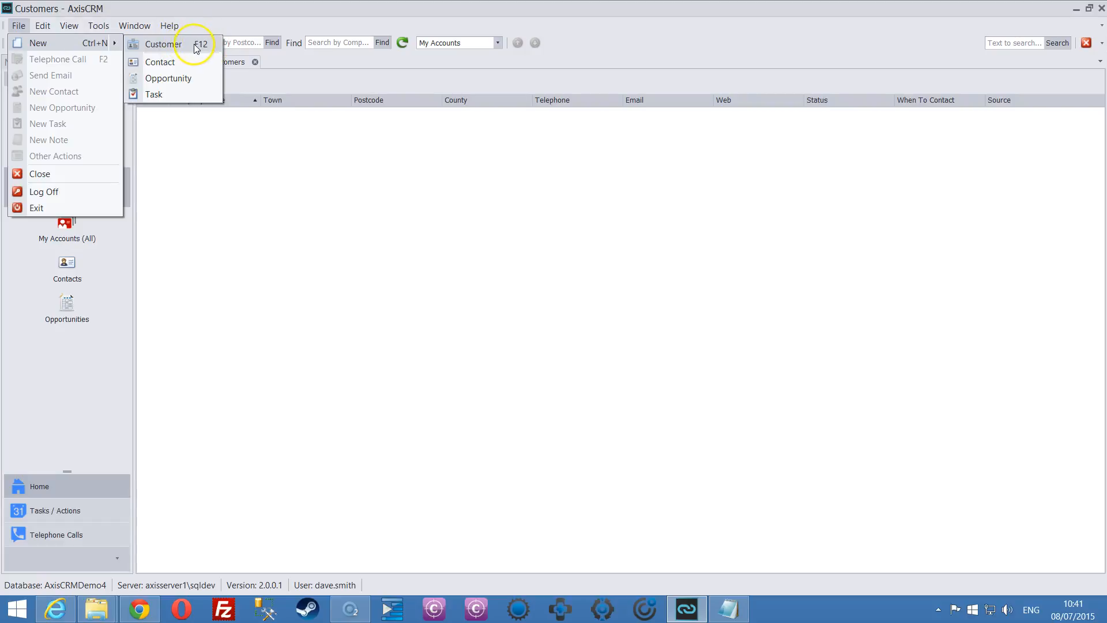
left_click(173, 134)
right_click(180, 127)
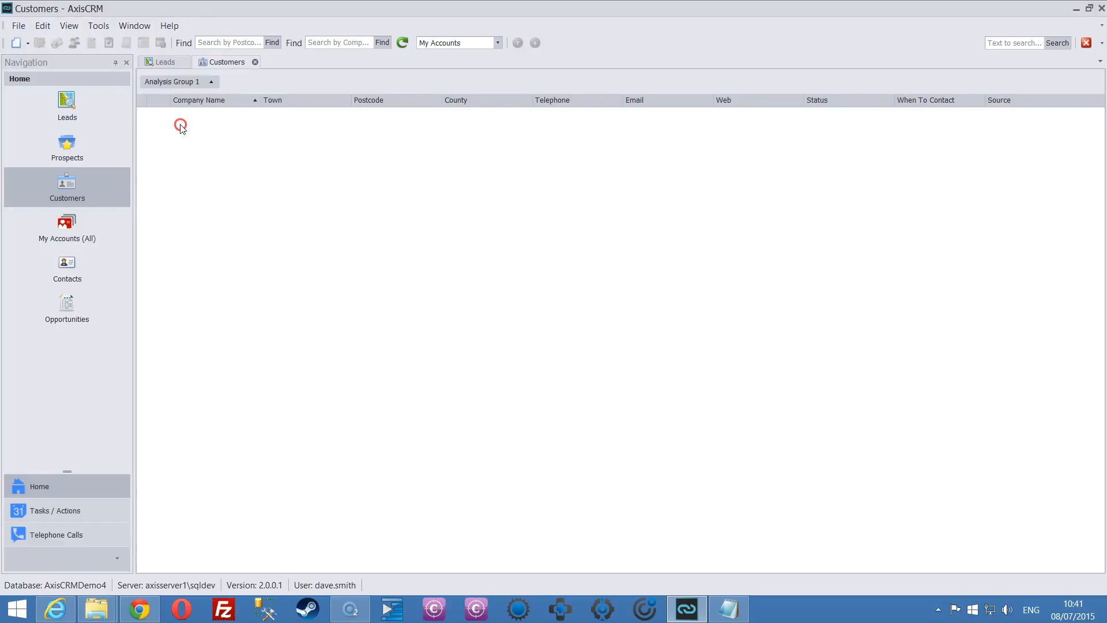
mouse_move(193, 135)
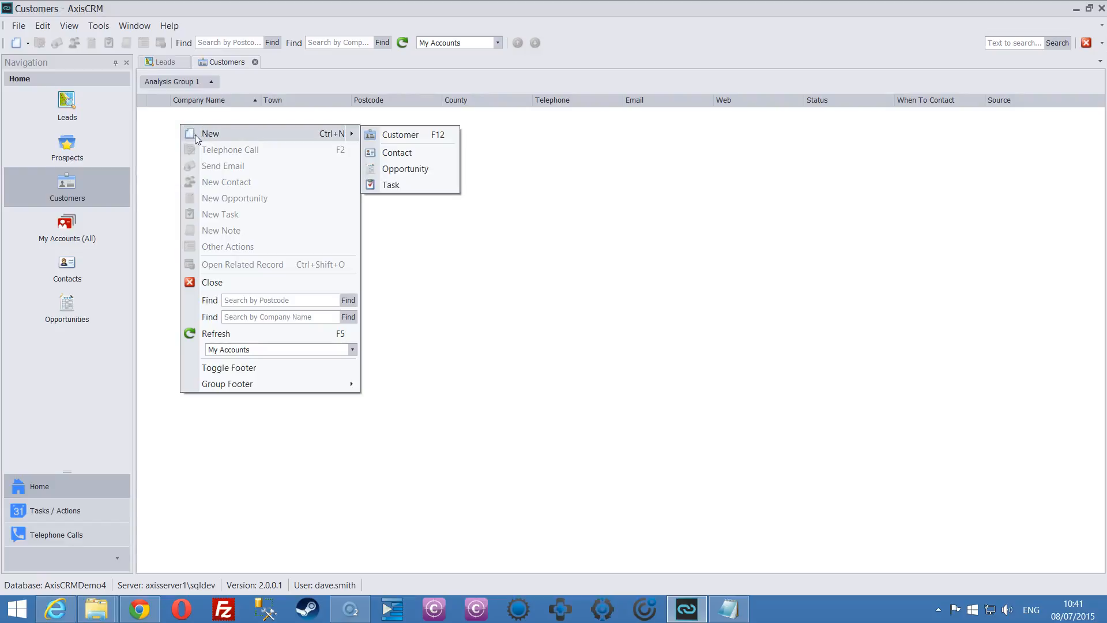
left_click(405, 137)
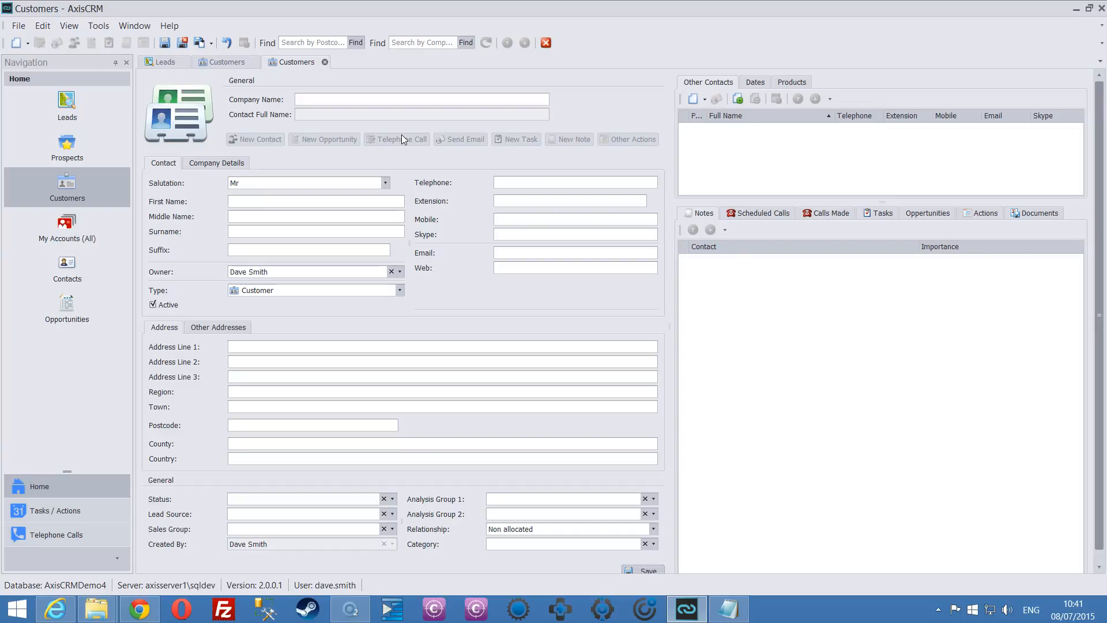
left_click(329, 99)
Enter company name FirstCustomer plus the contact's first name, surname and telephone, then save and close.
type("rstCustomer")
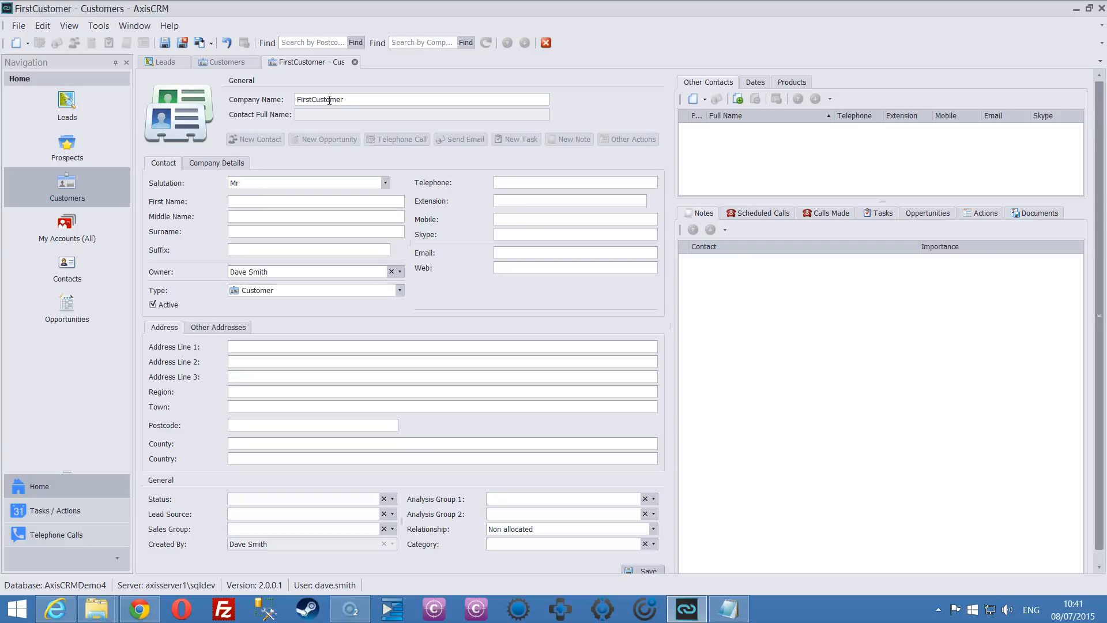
left_click(238, 201)
key("Tab")
left_click(507, 183)
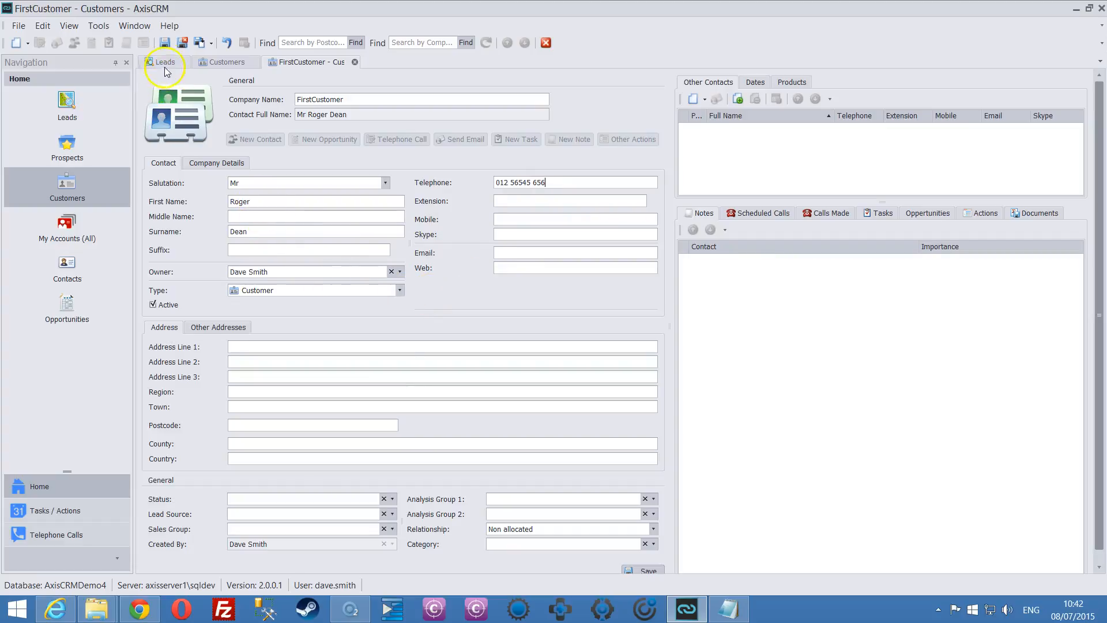
left_click(182, 42)
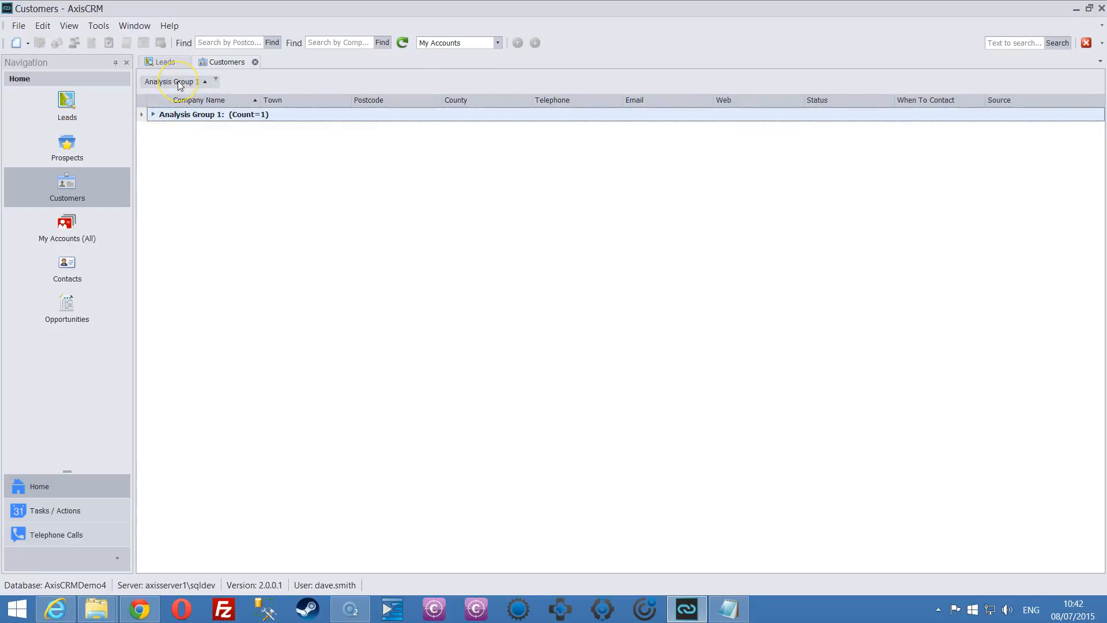
Expand Analysis Group 1, browse Prospects, My Accounts (All), Contacts and Opportunities, then select FirstCustomer in Customers.
left_click(153, 115)
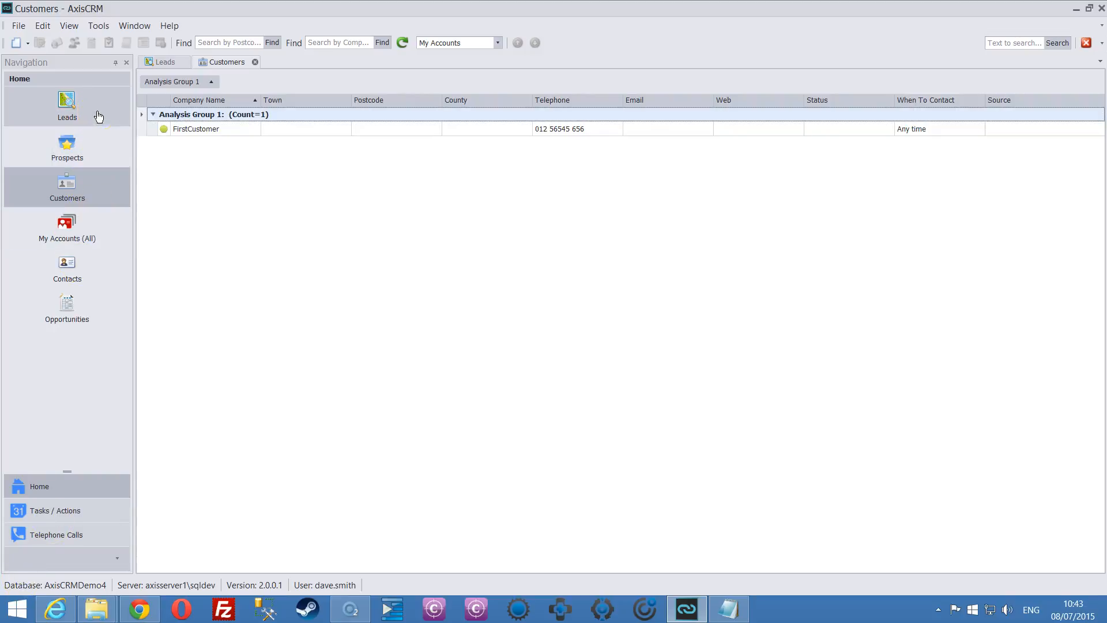
left_click(84, 150)
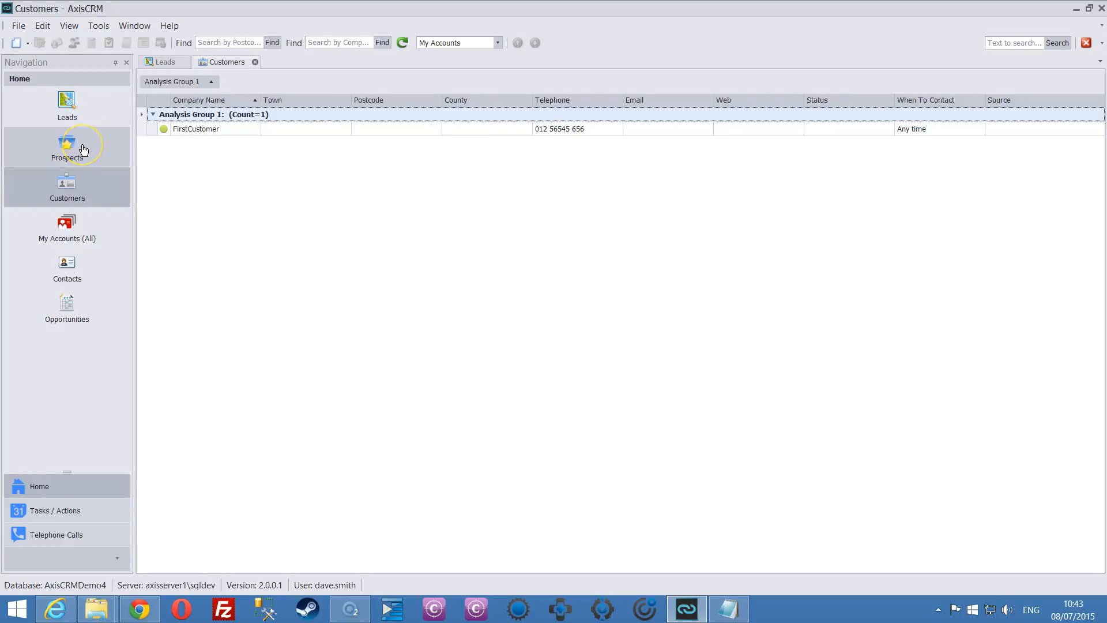
left_click(85, 194)
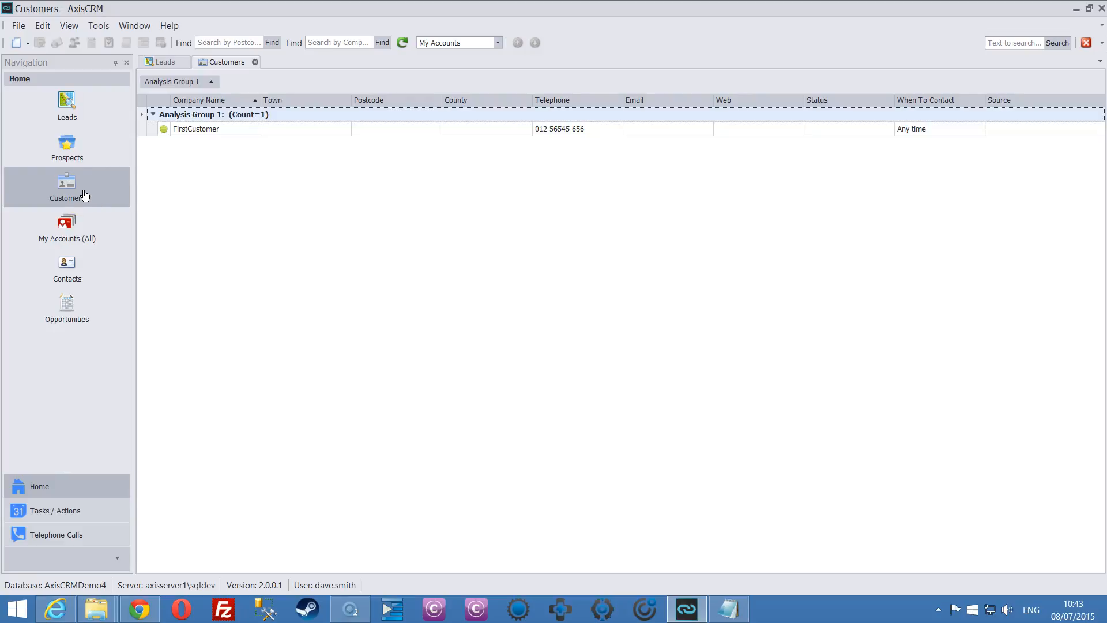
left_click(65, 225)
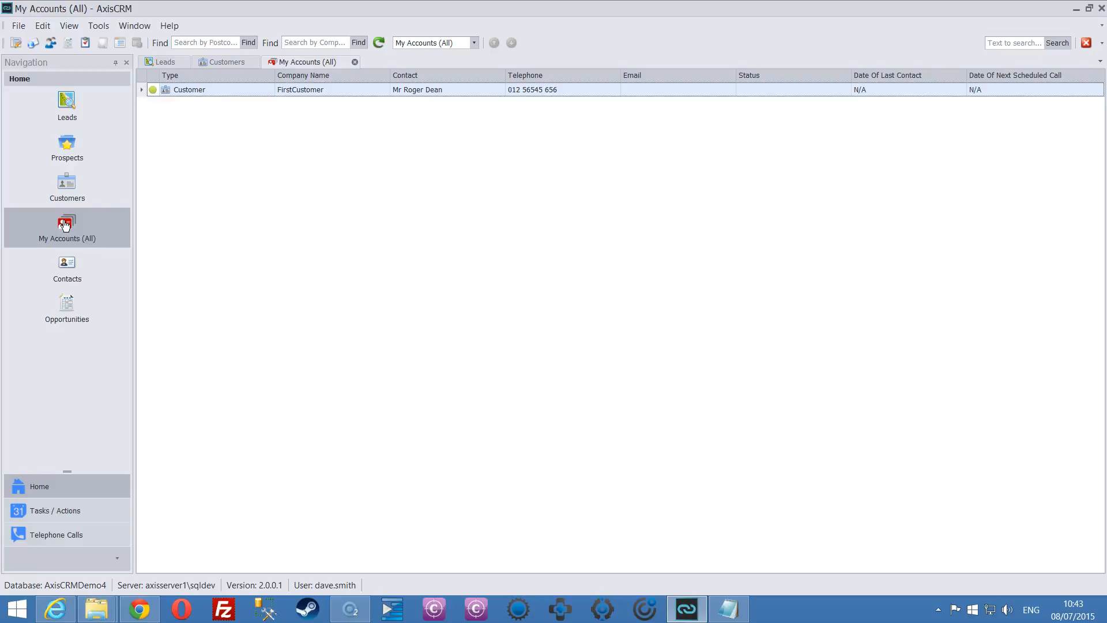
left_click(68, 266)
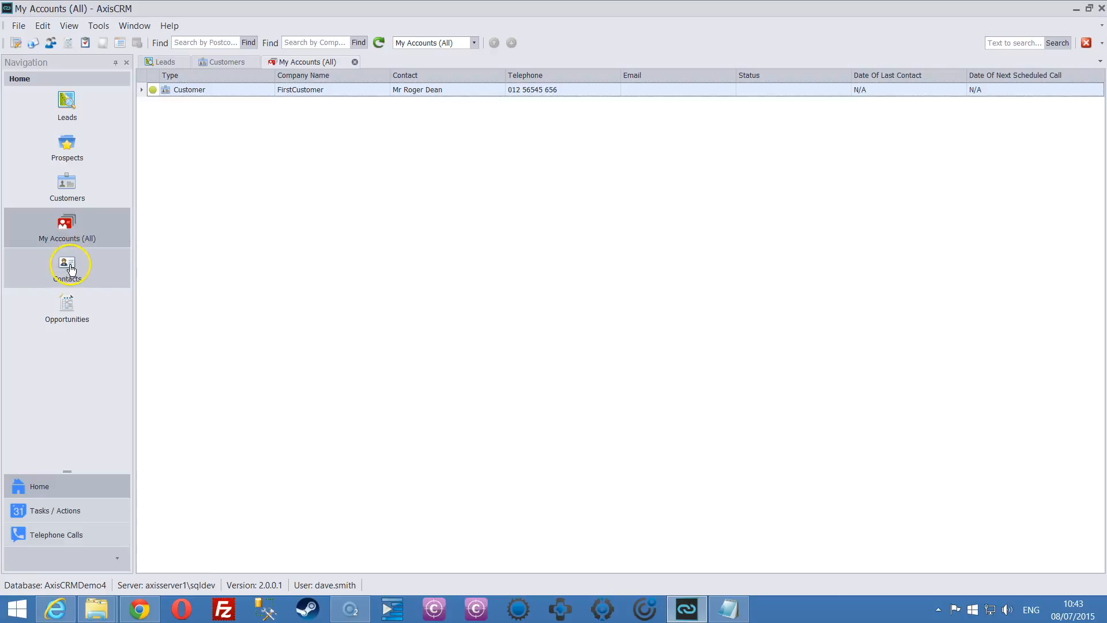
left_click(69, 310)
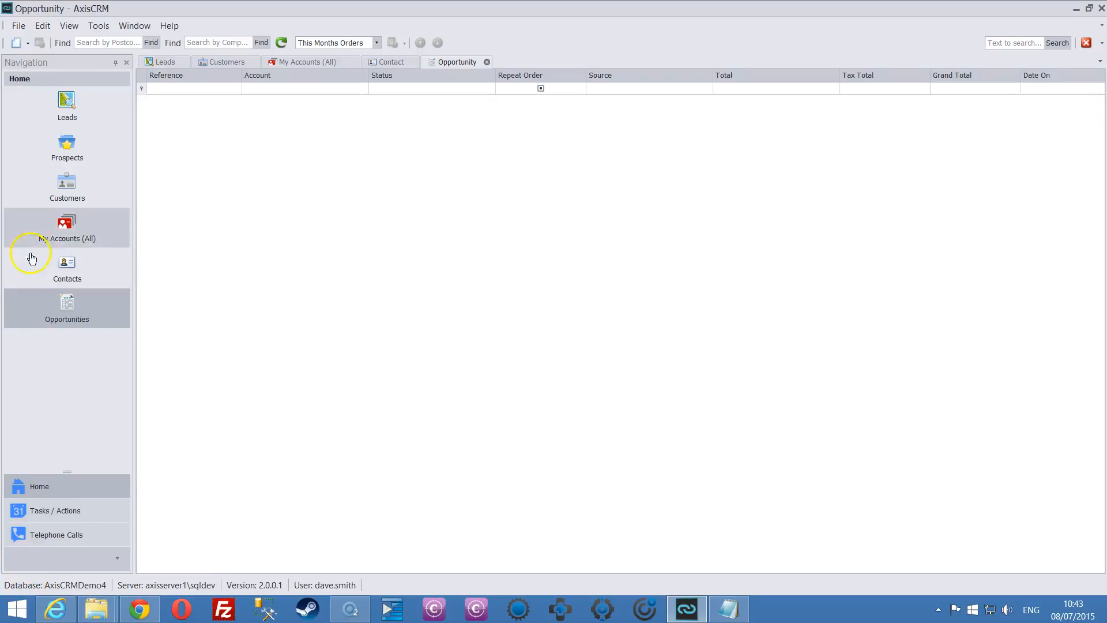
left_click(67, 192)
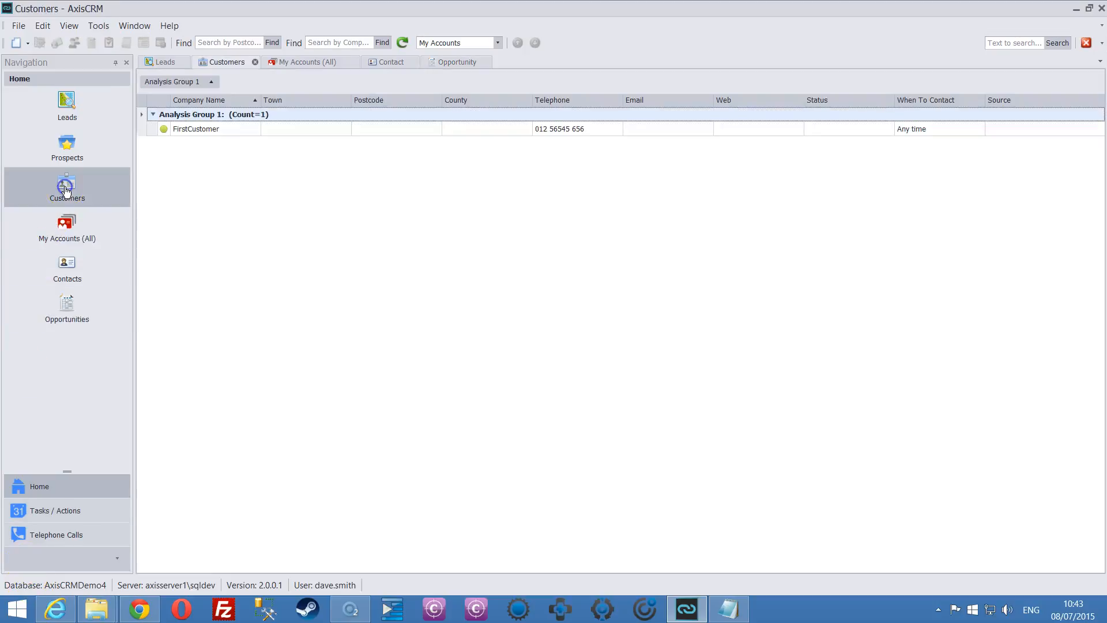
left_click(229, 132)
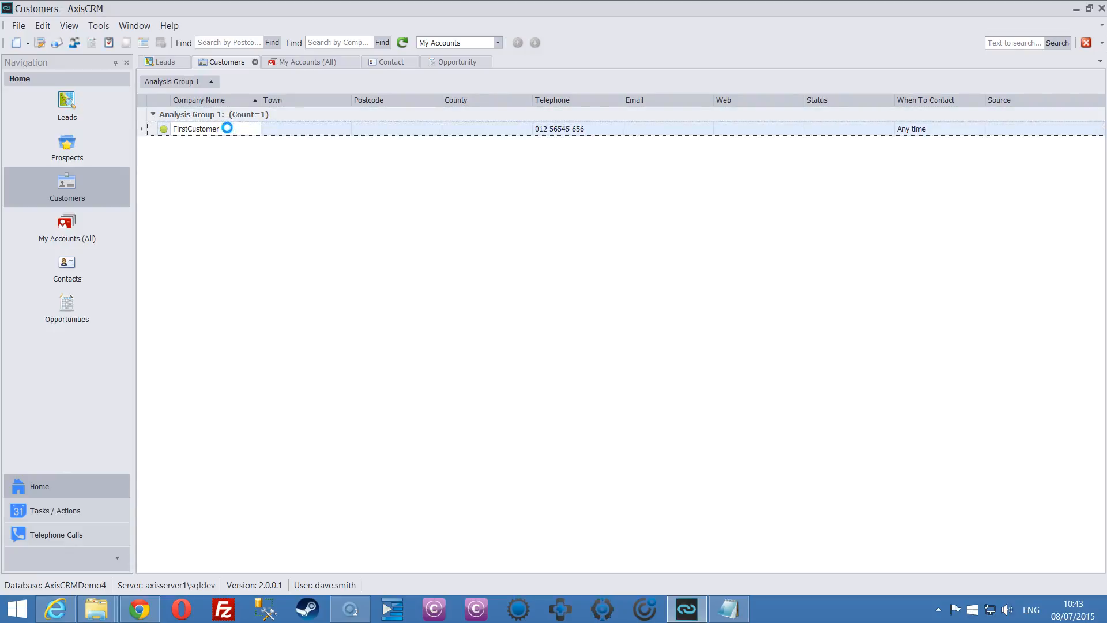
Open FirstCustomer and create the note 'Account Created 8/7' with Standard importance.
double_click(229, 130)
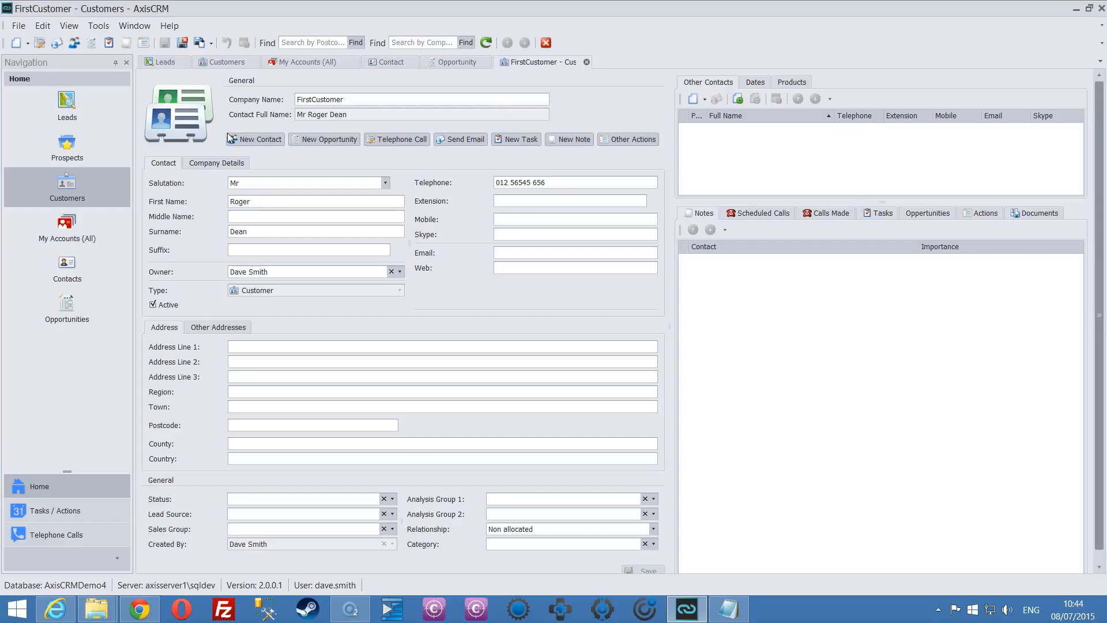
left_click(569, 141)
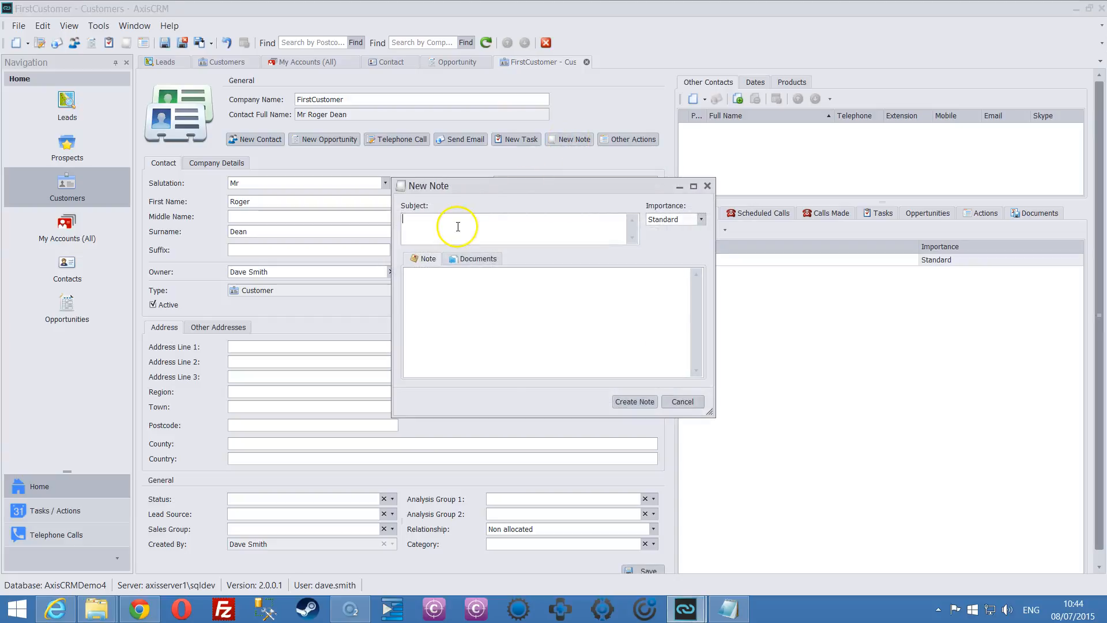
type("Account Created 8/7")
left_click(426, 274)
left_click(668, 223)
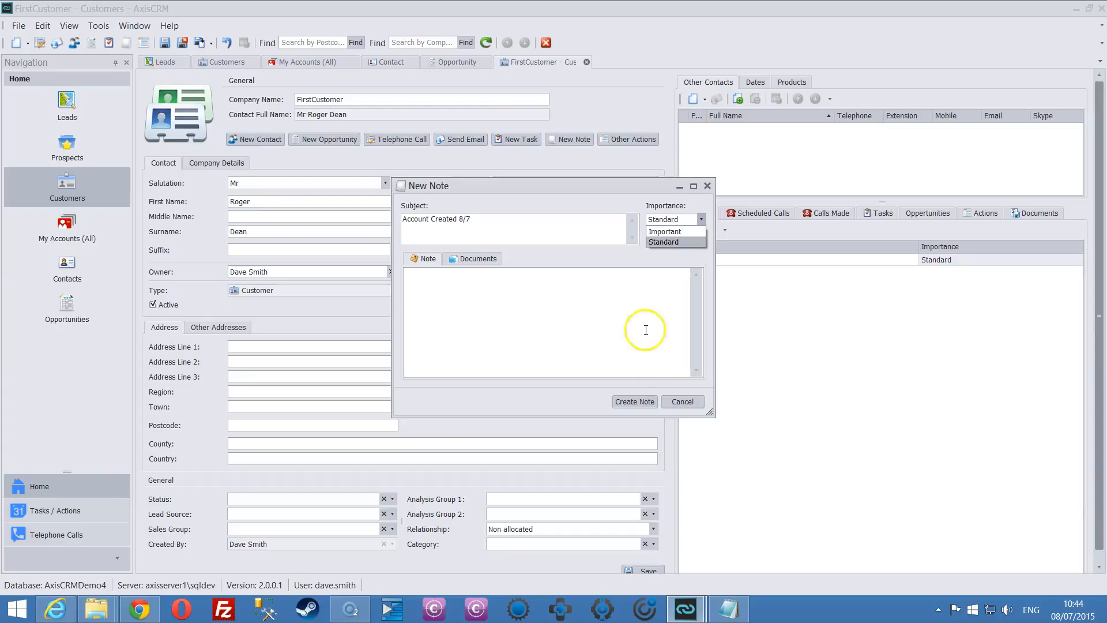
left_click(664, 242)
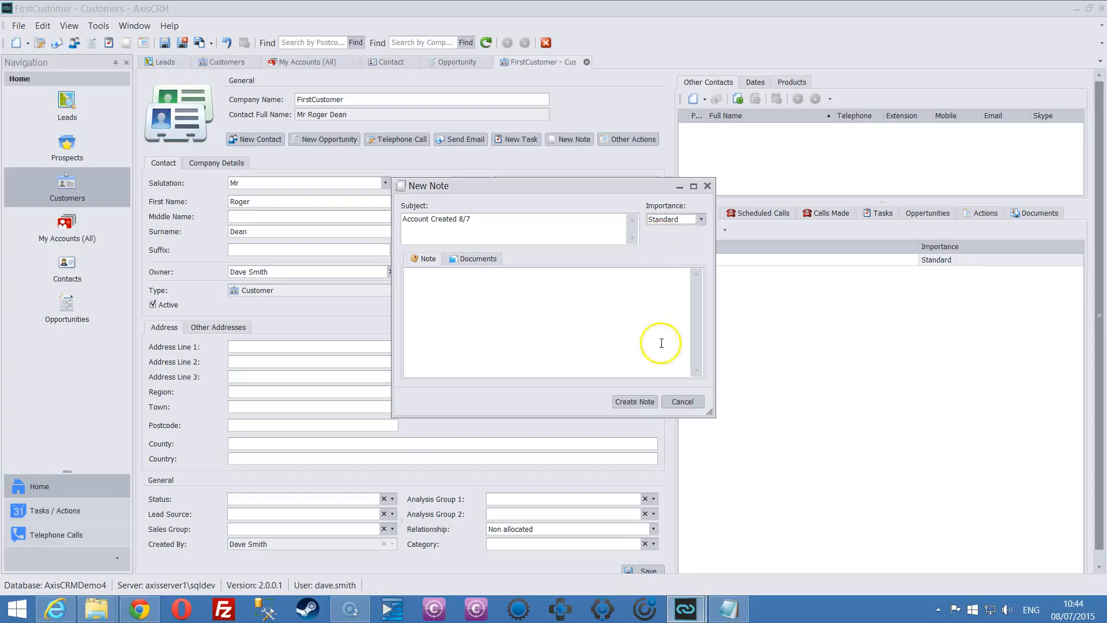
left_click(635, 402)
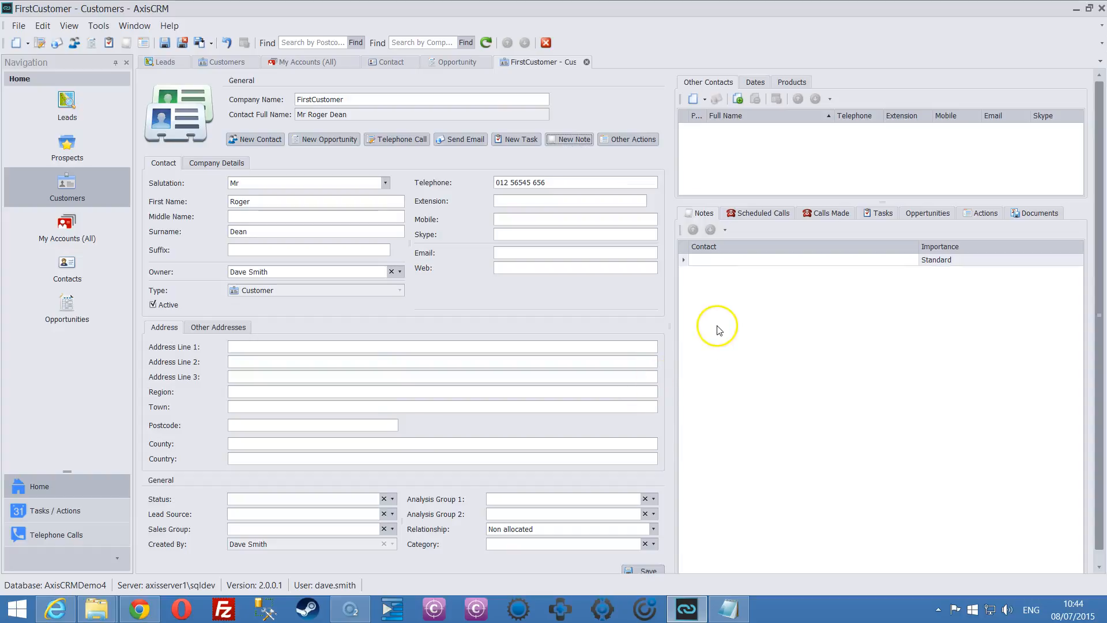
double_click(946, 264)
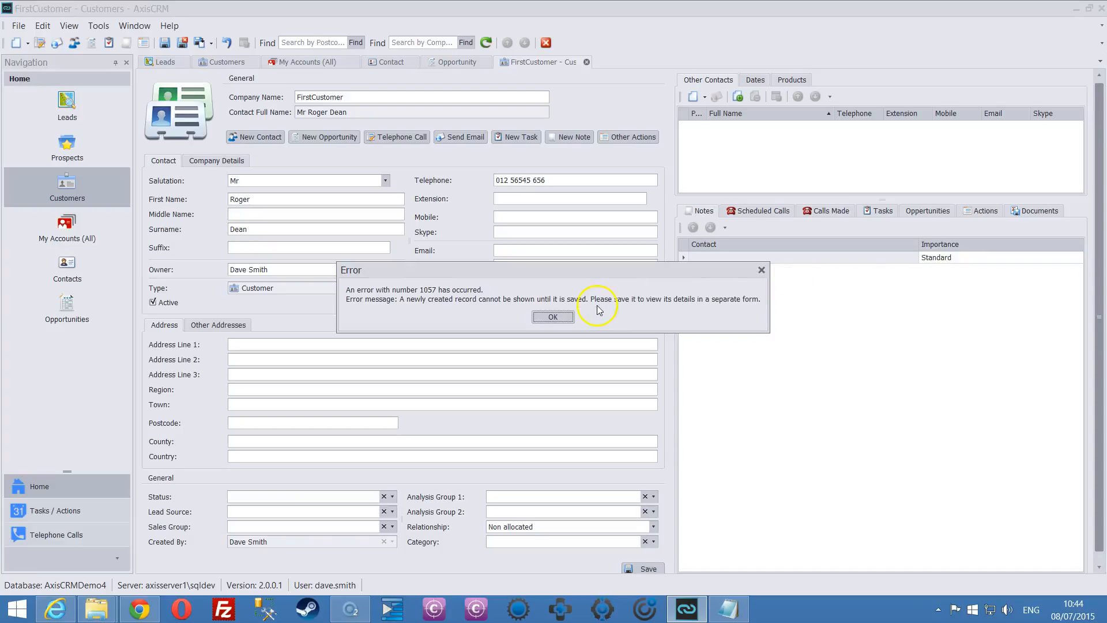
Dismiss error 1057, save FirstCustomer, then open and close the Account Created 8/7 note.
left_click(549, 316)
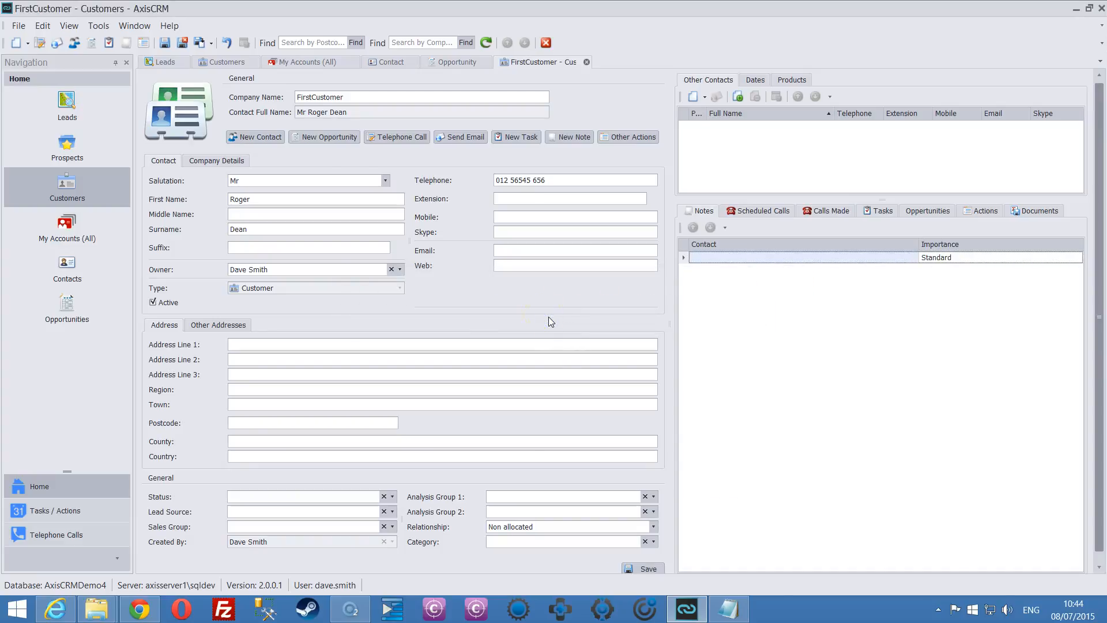
left_click(164, 42)
double_click(771, 257)
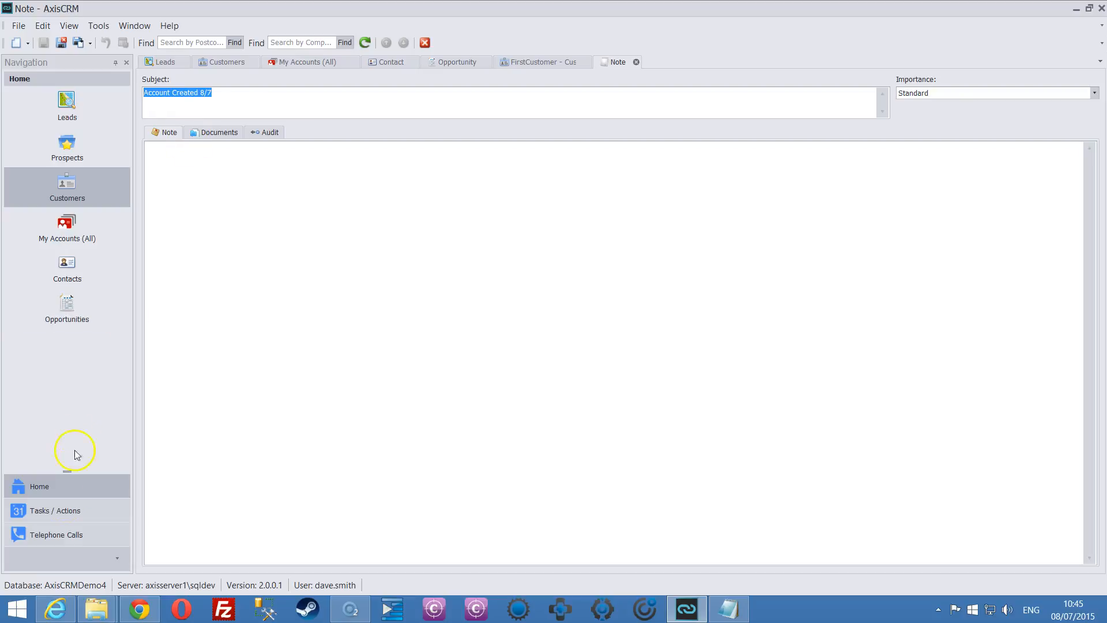
key("Escape")
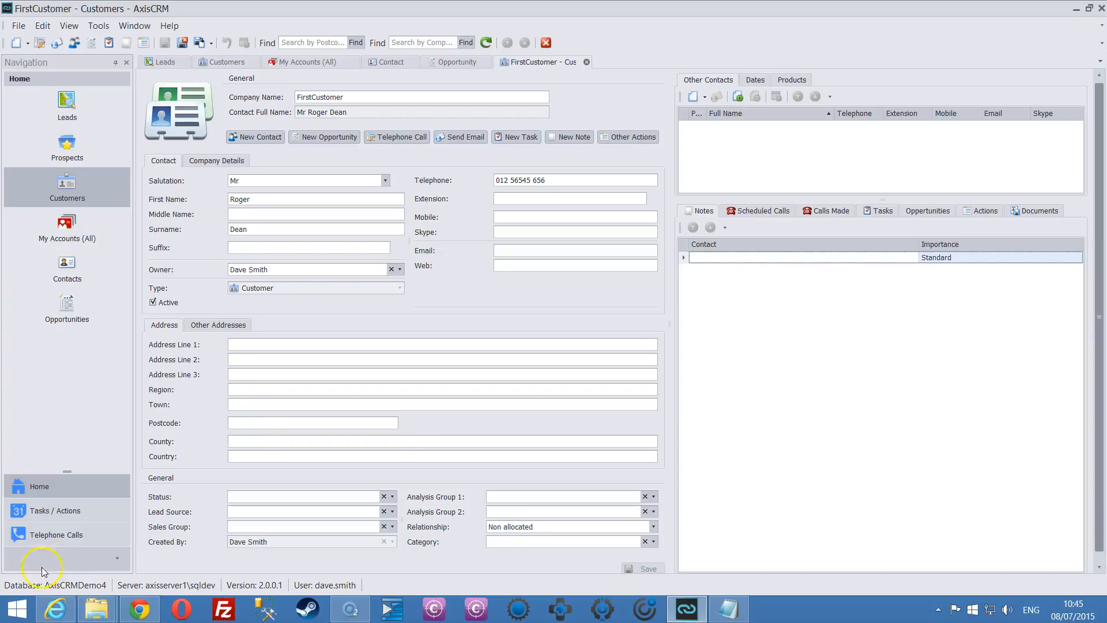
Switch navigation to Telephone Calls, log off, and enter the admin user name at log-on.
left_click(118, 558)
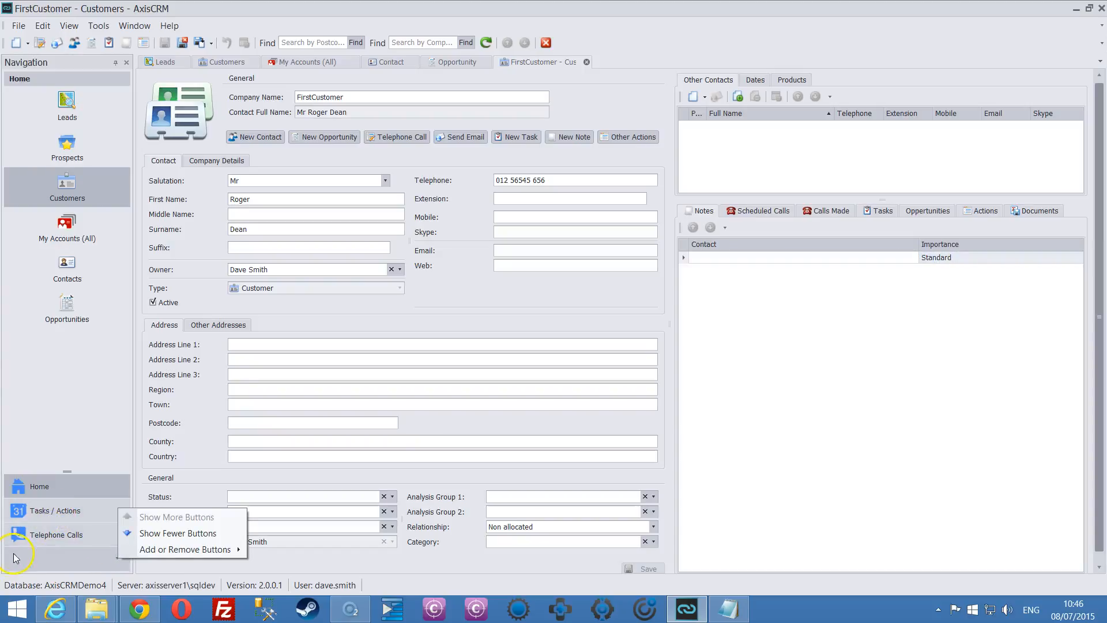
left_click(24, 536)
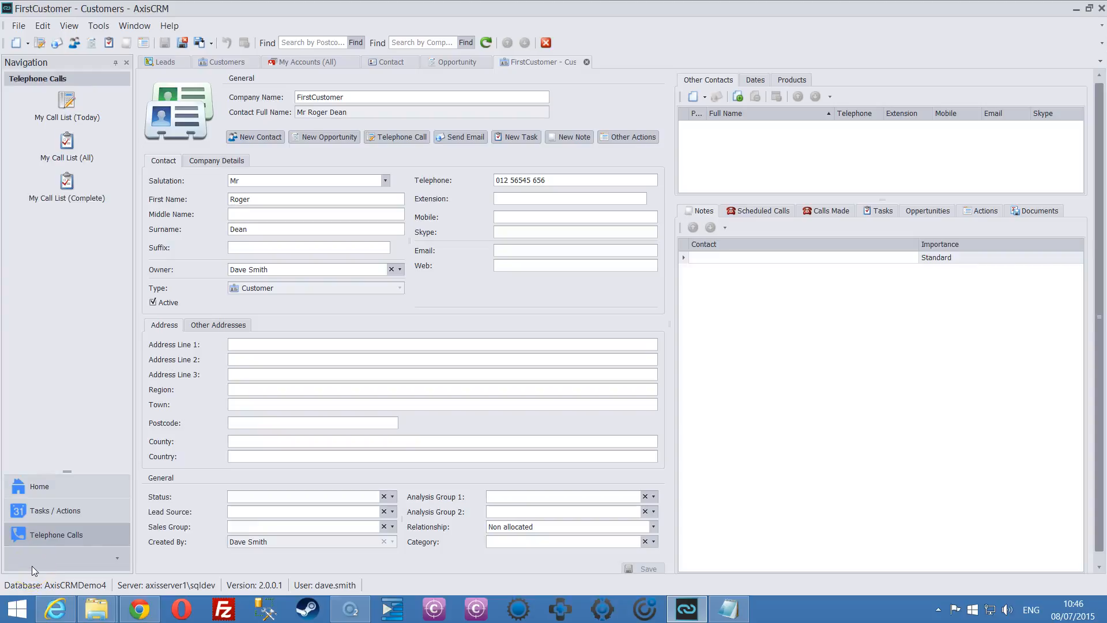
left_click(18, 26)
left_click(60, 240)
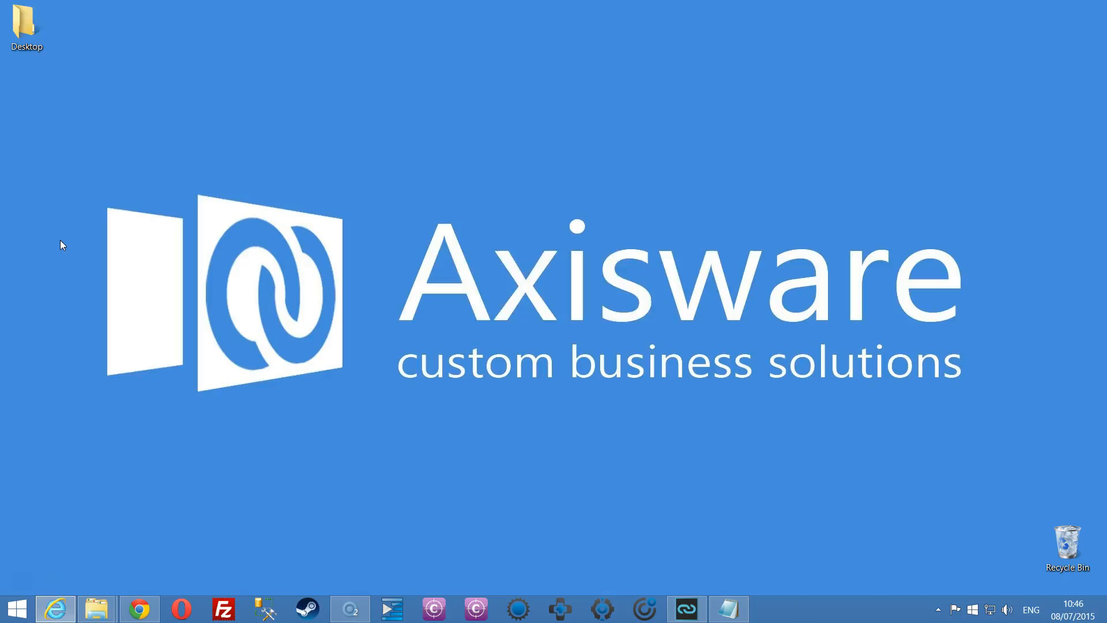
type("admin")
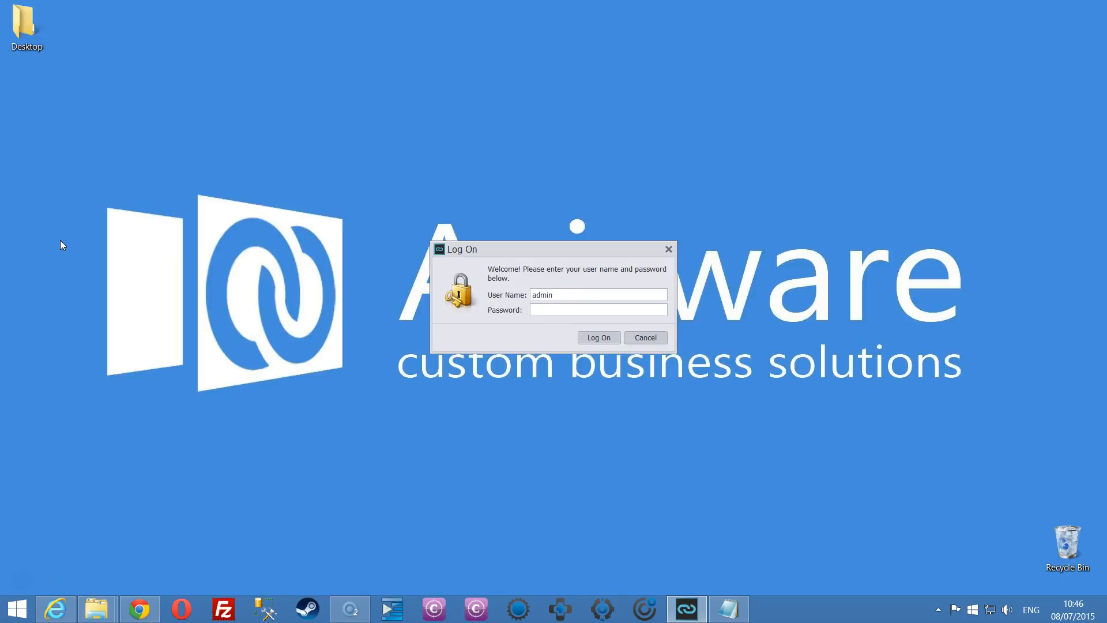
Log on as admin and start a new letter template under Reports > Letter Templates.
key("Return")
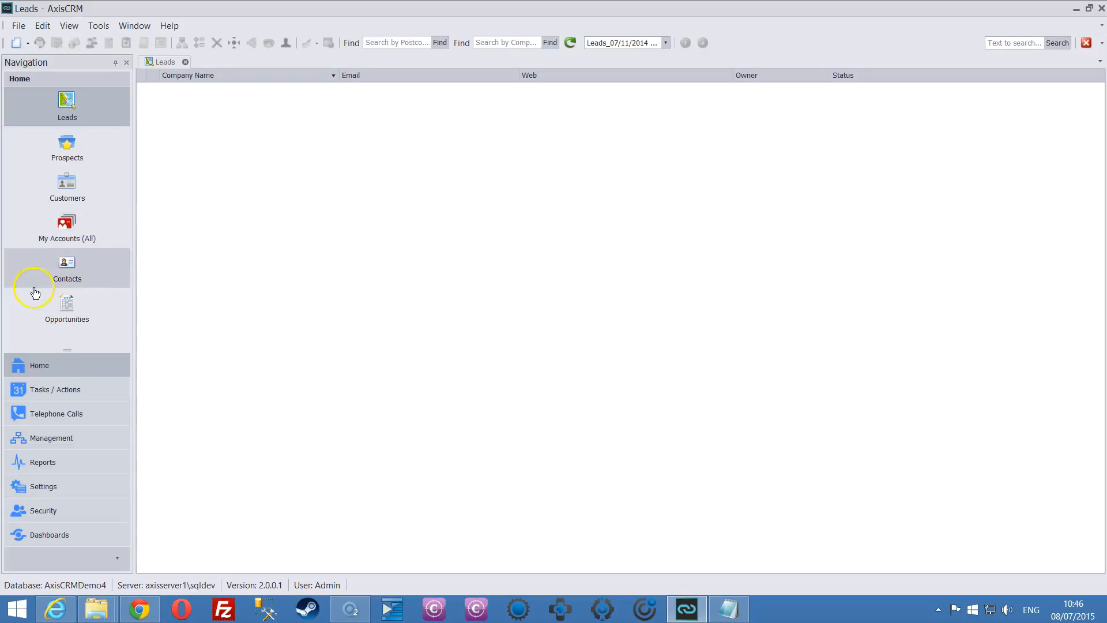
left_click(45, 468)
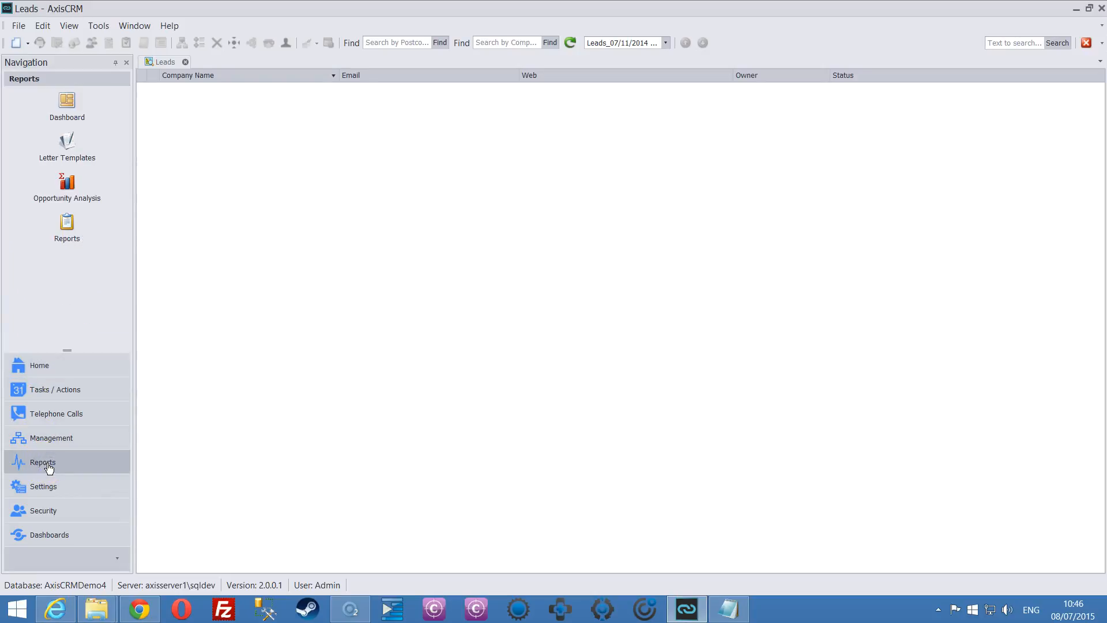
left_click(71, 144)
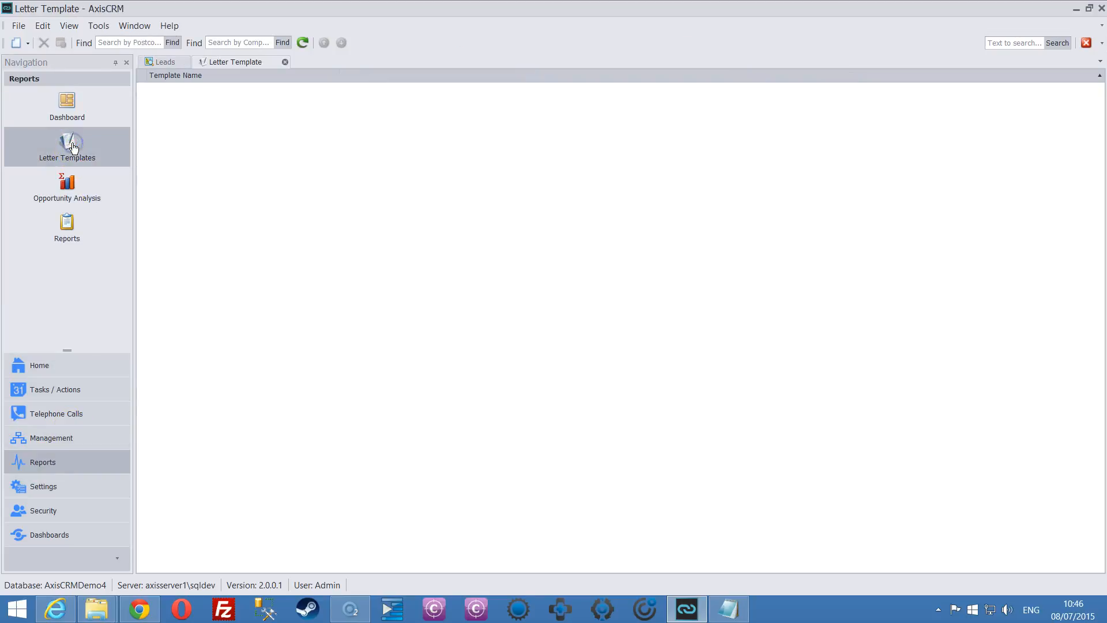
right_click(188, 98)
mouse_move(215, 105)
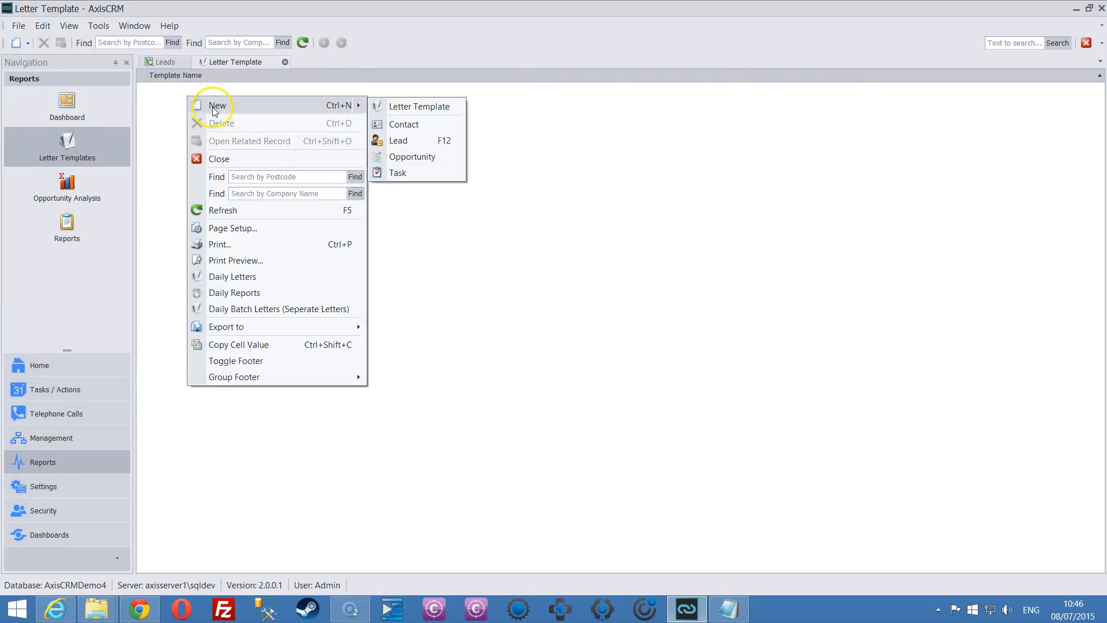
left_click(413, 106)
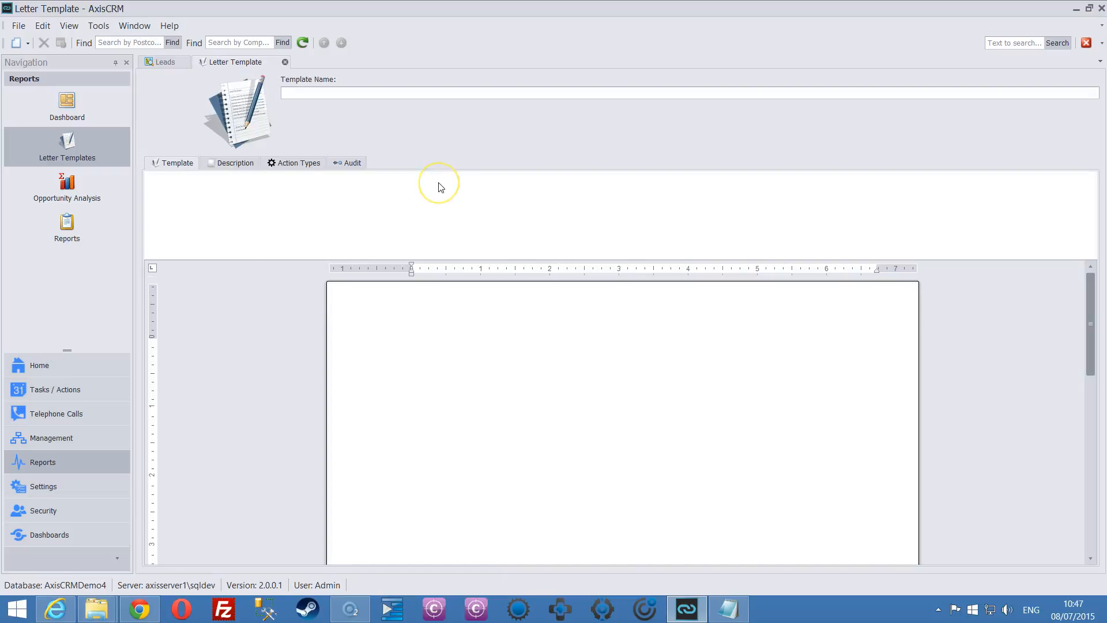
left_click(300, 91)
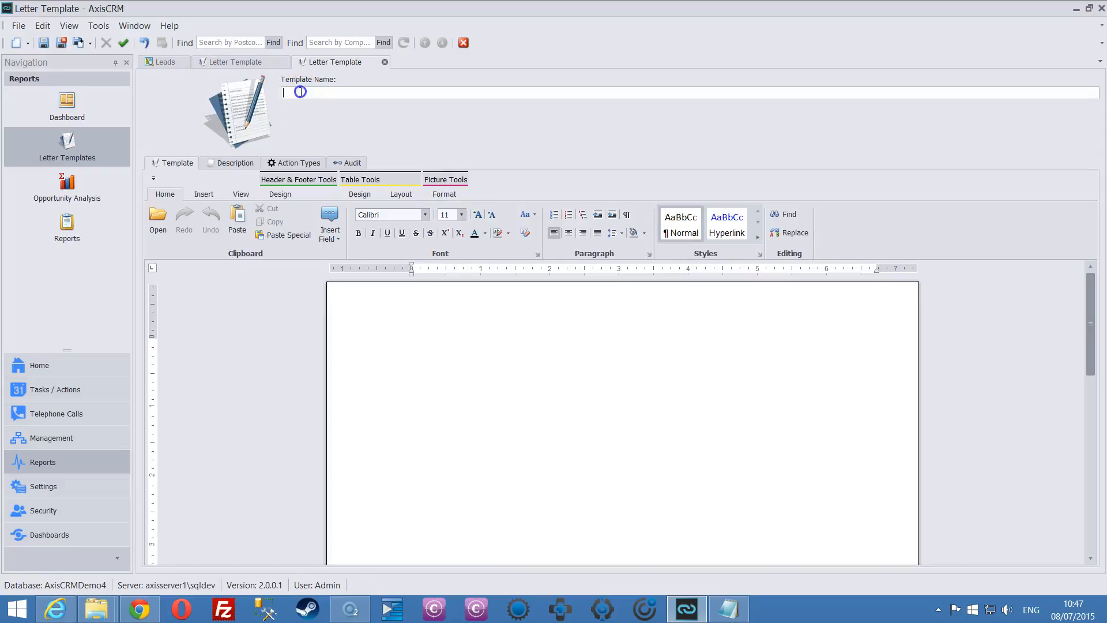
Name the new template 'Welcome Letter', correcting the typo.
type("Weldome Letter")
key("BackSpace")
type("c")
Write the body 'Dear Sir, welcome to my company.' and bring up the account merge fields.
left_click(378, 311)
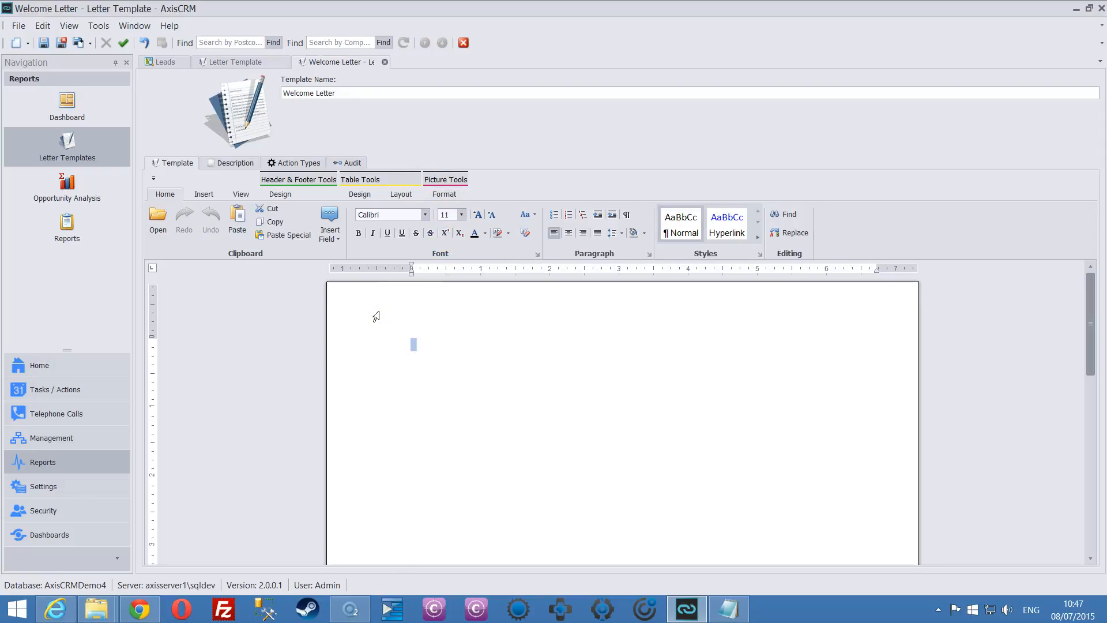
type("Dear Sir, welcome to m")
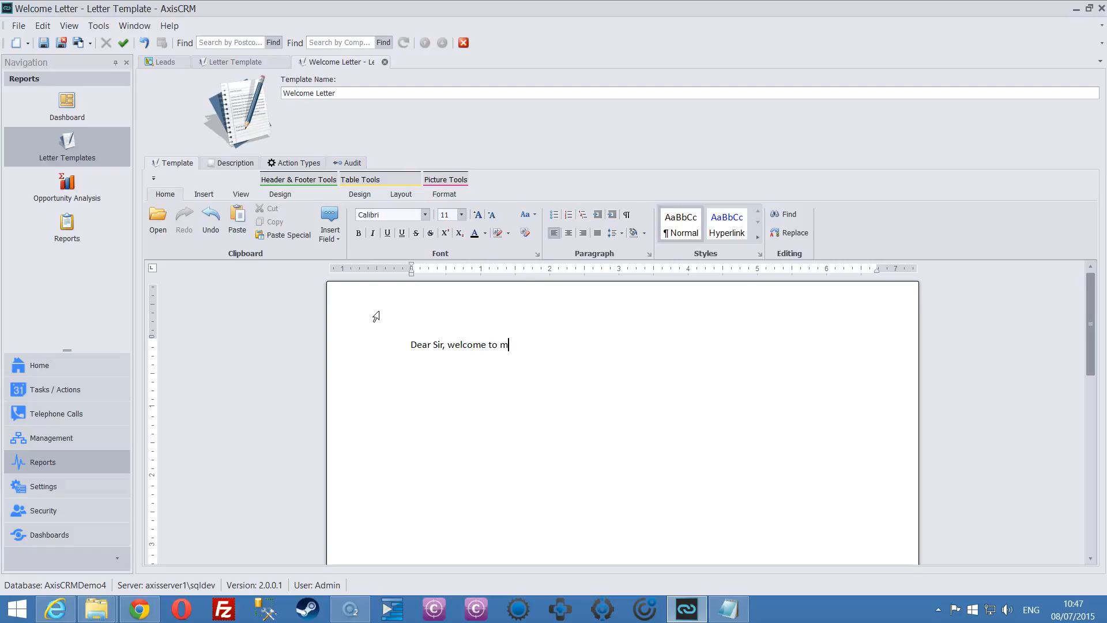
type("y company.")
left_click(337, 237)
mouse_move(342, 258)
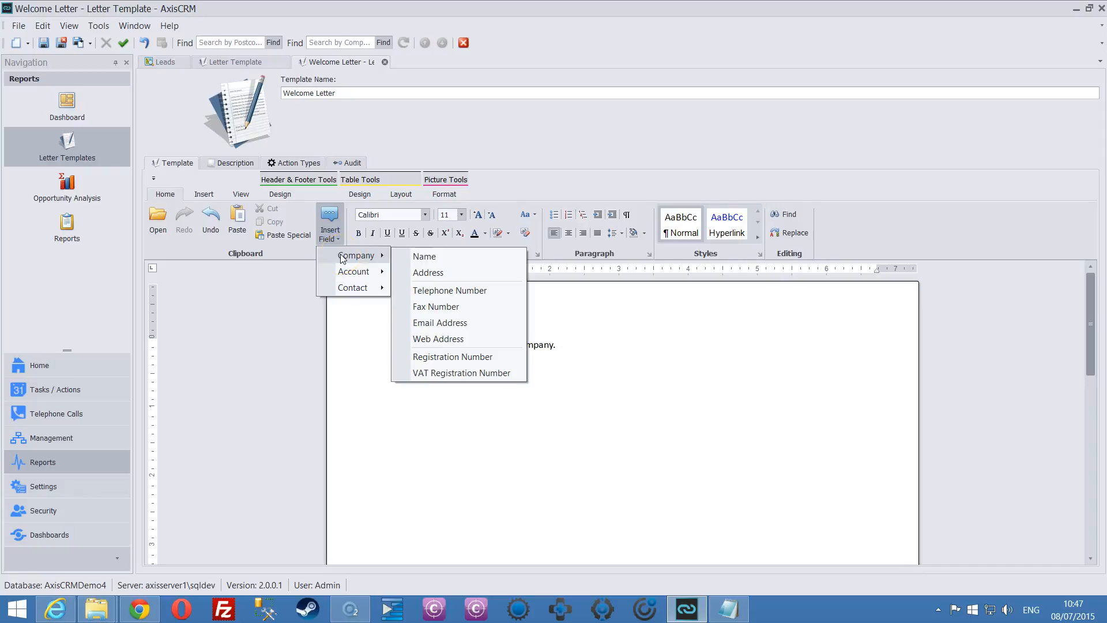
left_click(349, 273)
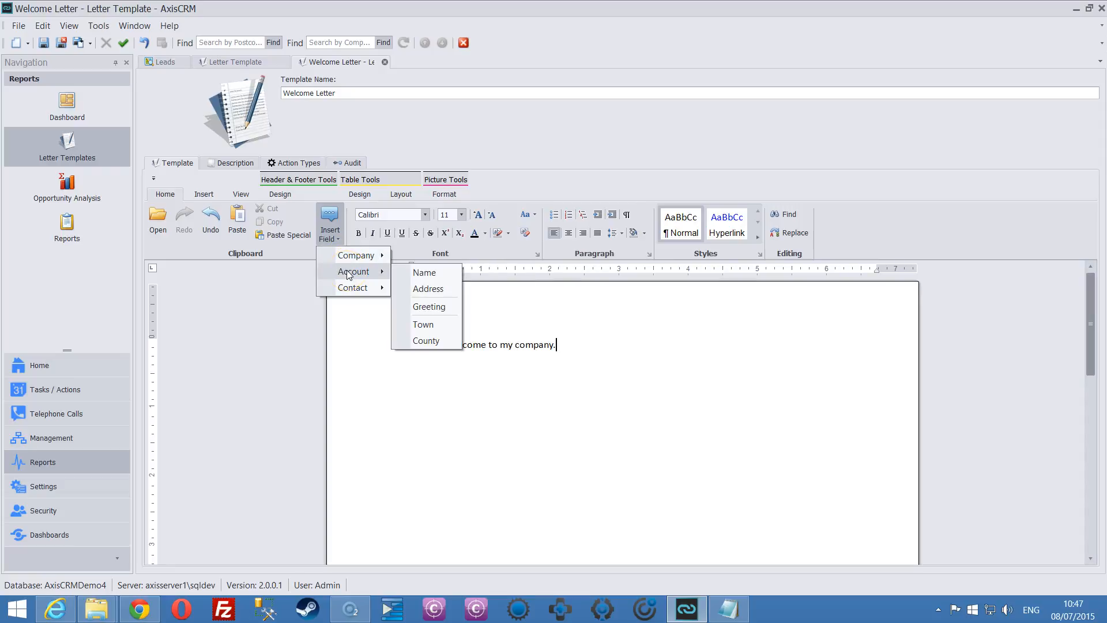
Insert the [Account.CompanyName] merge field into the greeting, then cut it back out.
left_click(422, 273)
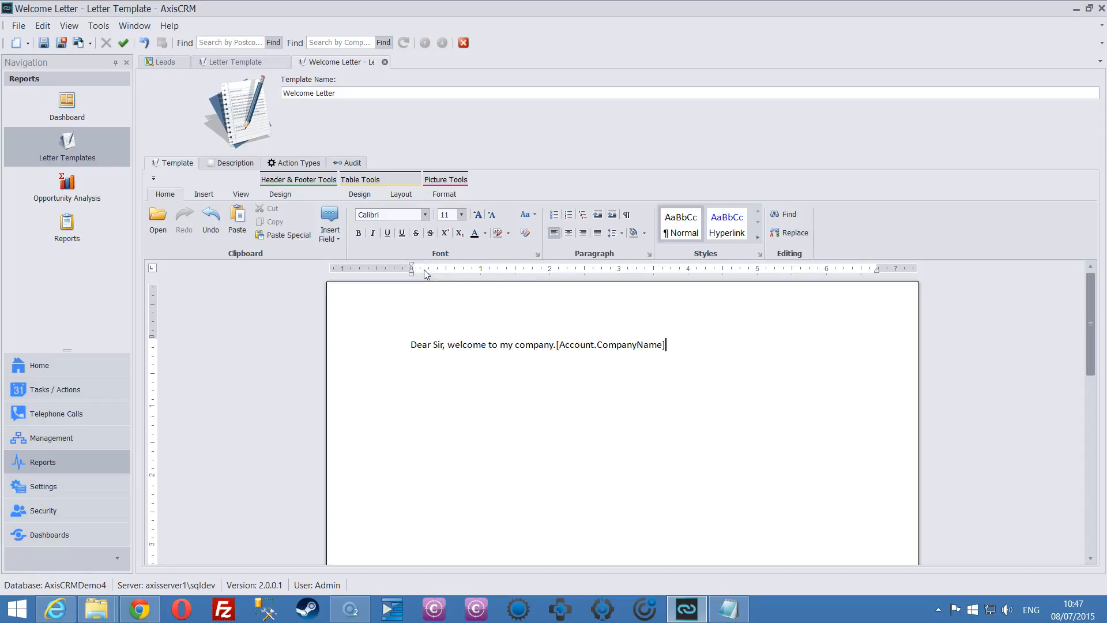
left_click(557, 344)
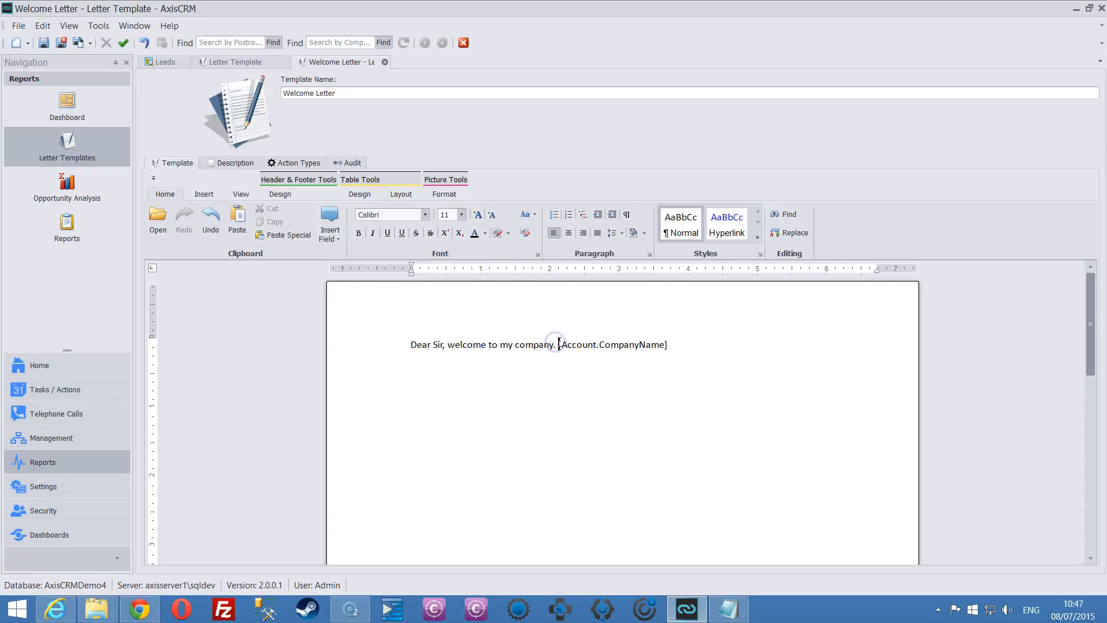
left_click_drag(670, 344, 558, 344)
key("ctrl+x")
Paste [Account.CompanyName] on its own line above the greeting and save the template.
left_click(405, 343)
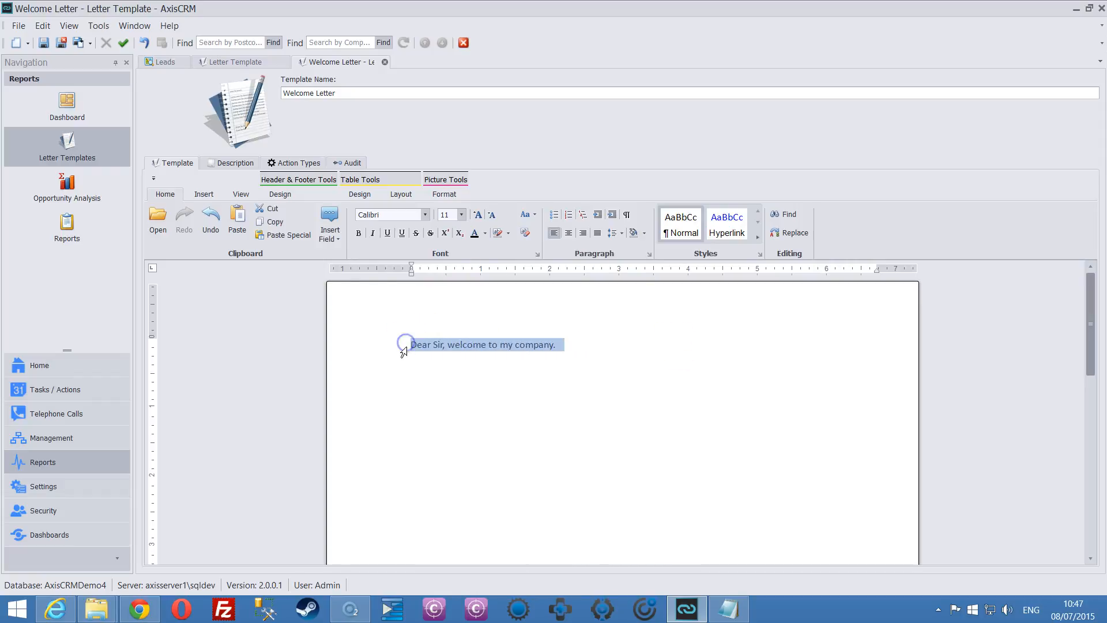
key("Left")
key("Return")
key("Return")
key("Up")
key("Up")
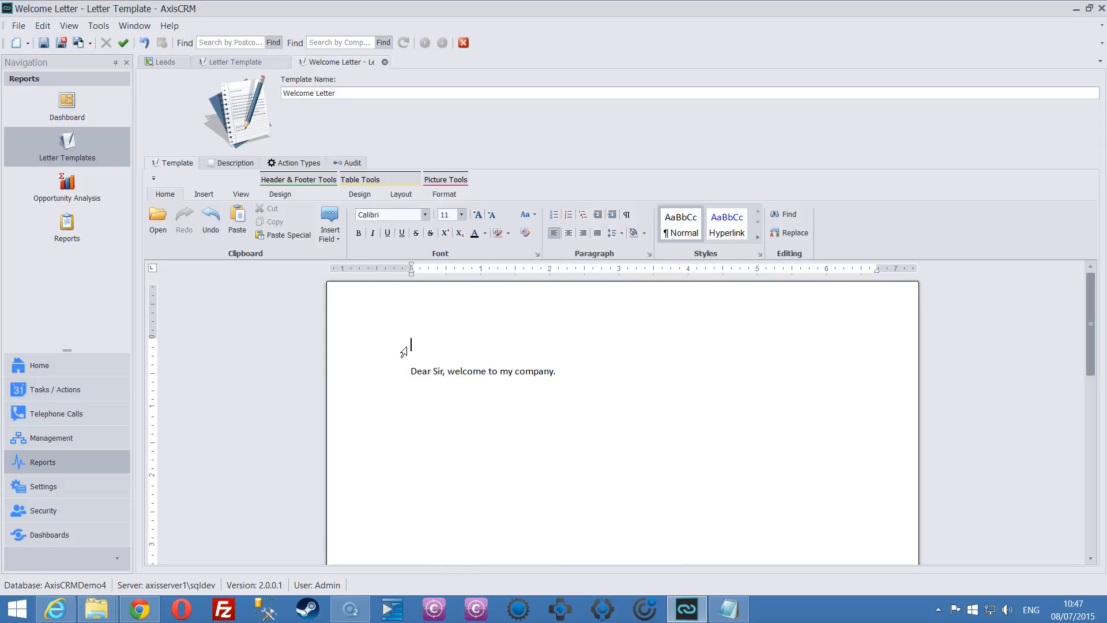
key("ctrl+v")
key("Return")
key("Return")
key("Return")
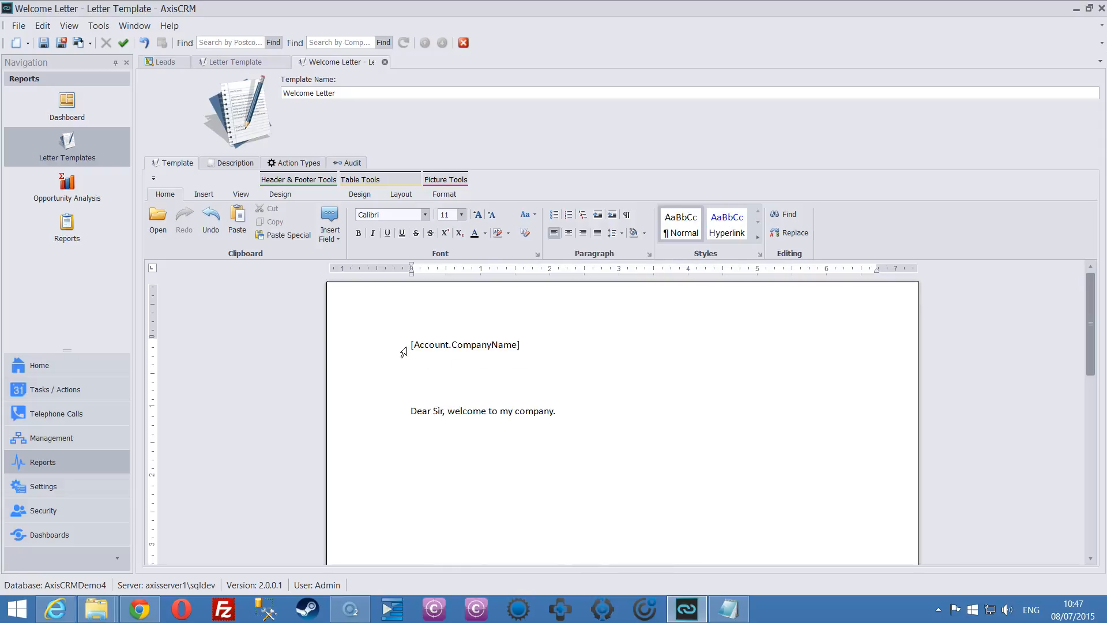
left_click(60, 42)
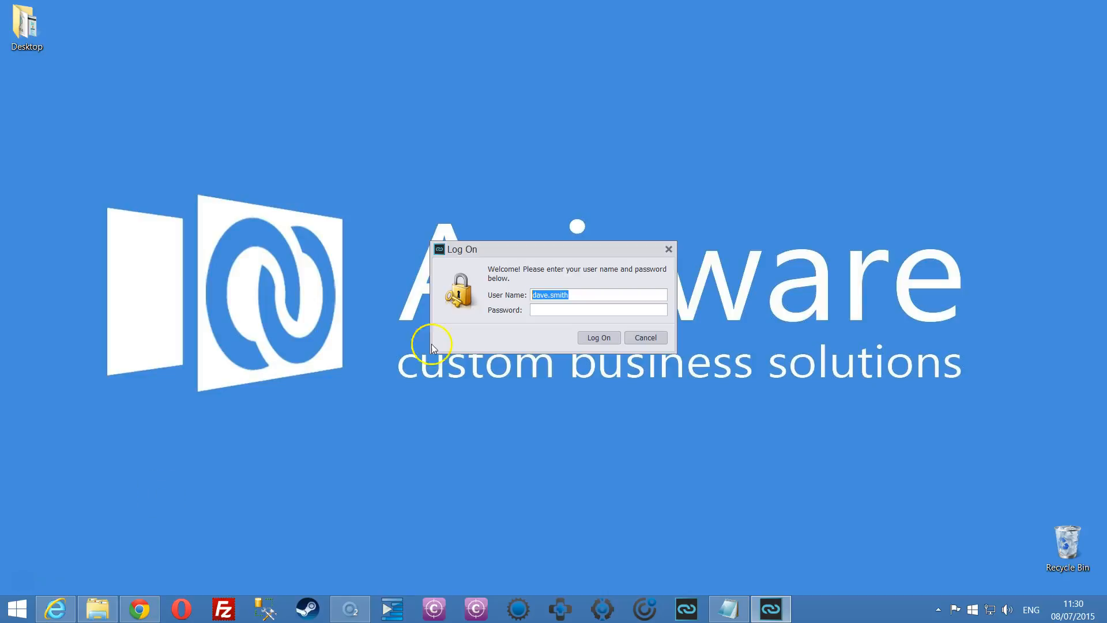
Log back on to AxisCRM with the account password and open the Customers list.
left_click(550, 312)
type("***")
left_click(591, 337)
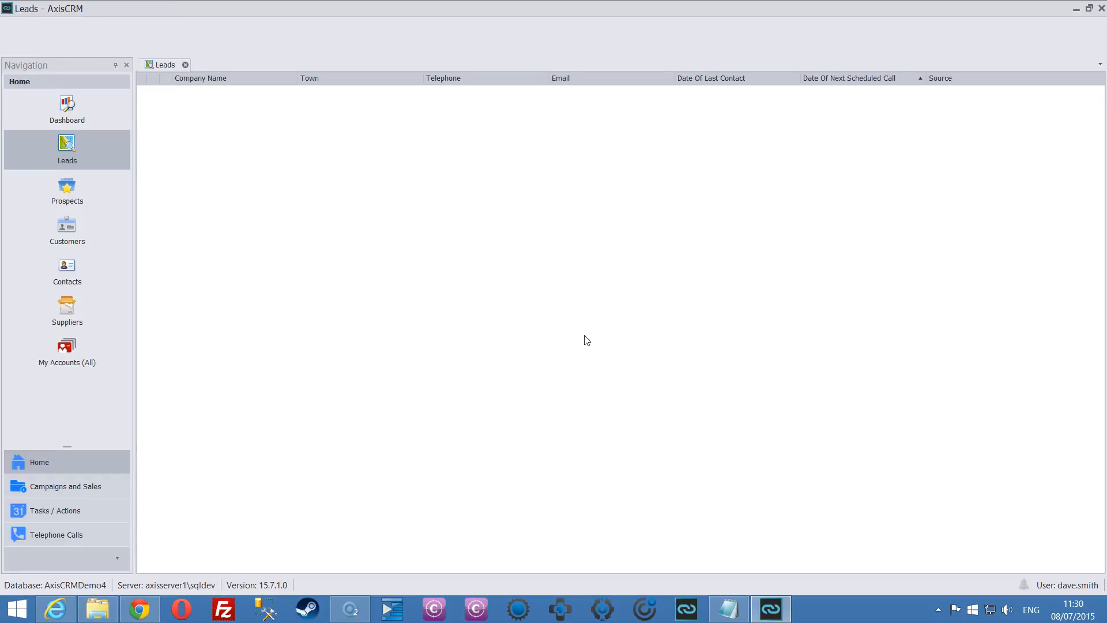
left_click(81, 228)
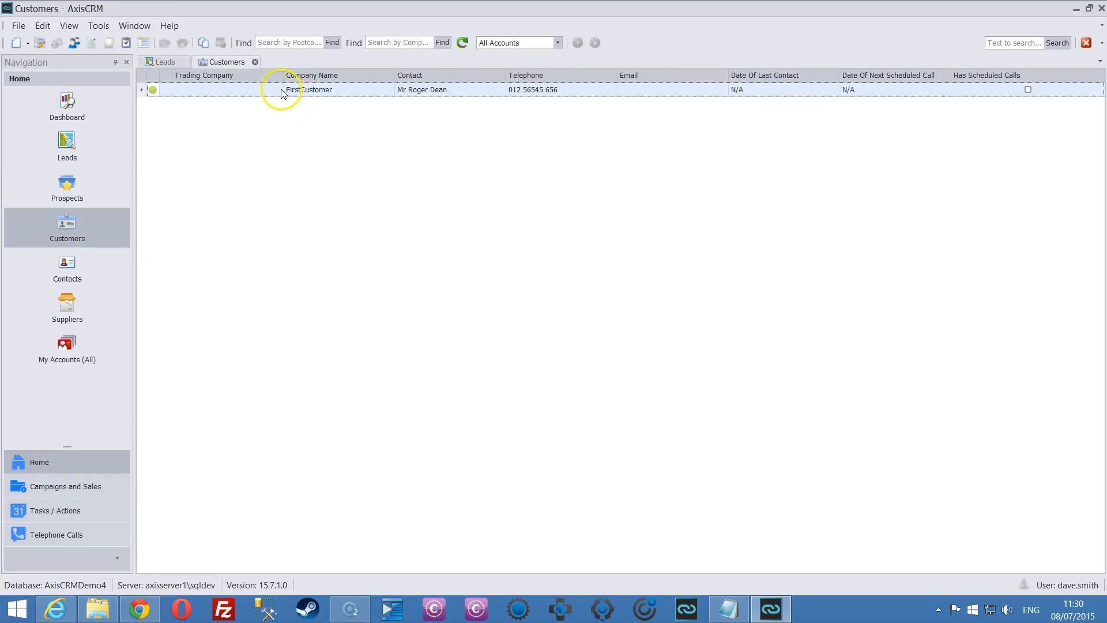
Open FirstCustomer's record and produce a print preview of the merged Welcome Letter.
left_click(310, 91)
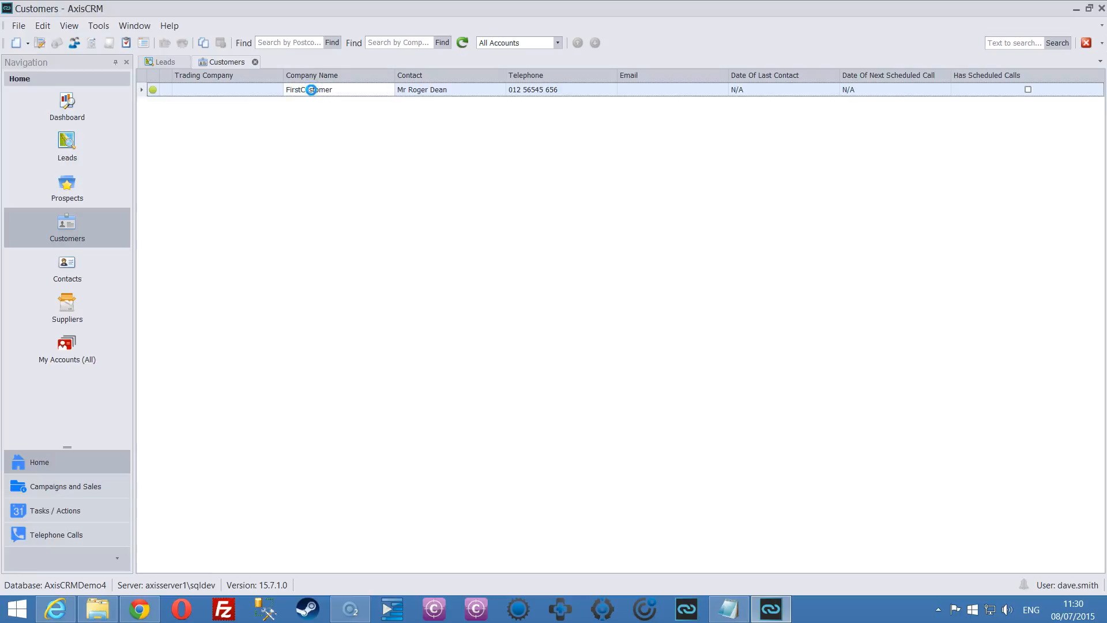
double_click(312, 90)
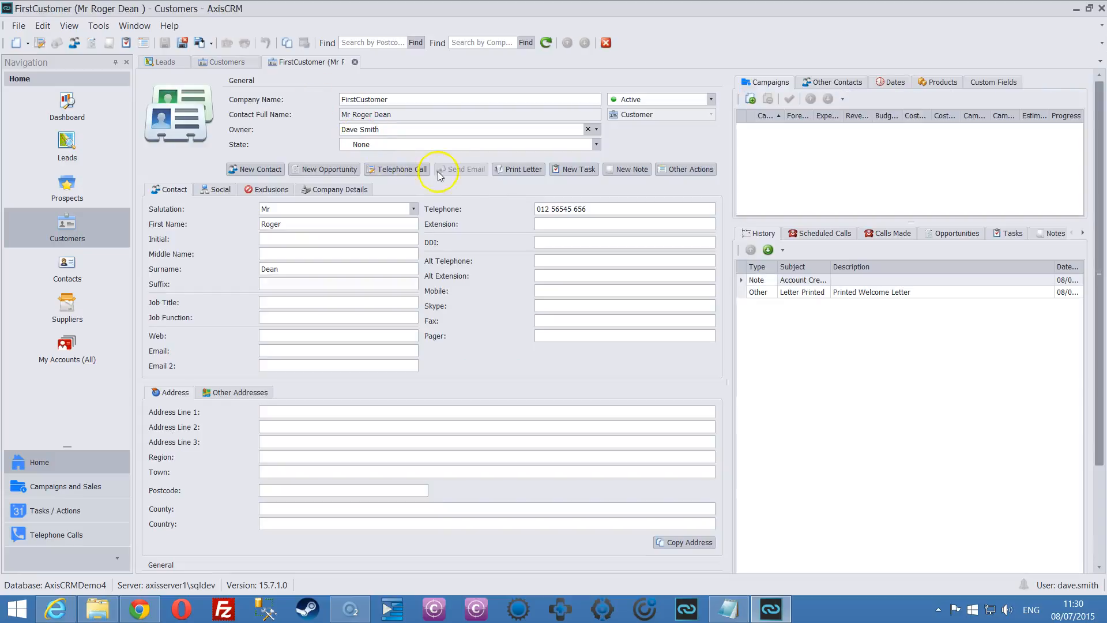
left_click(522, 168)
left_click(455, 228)
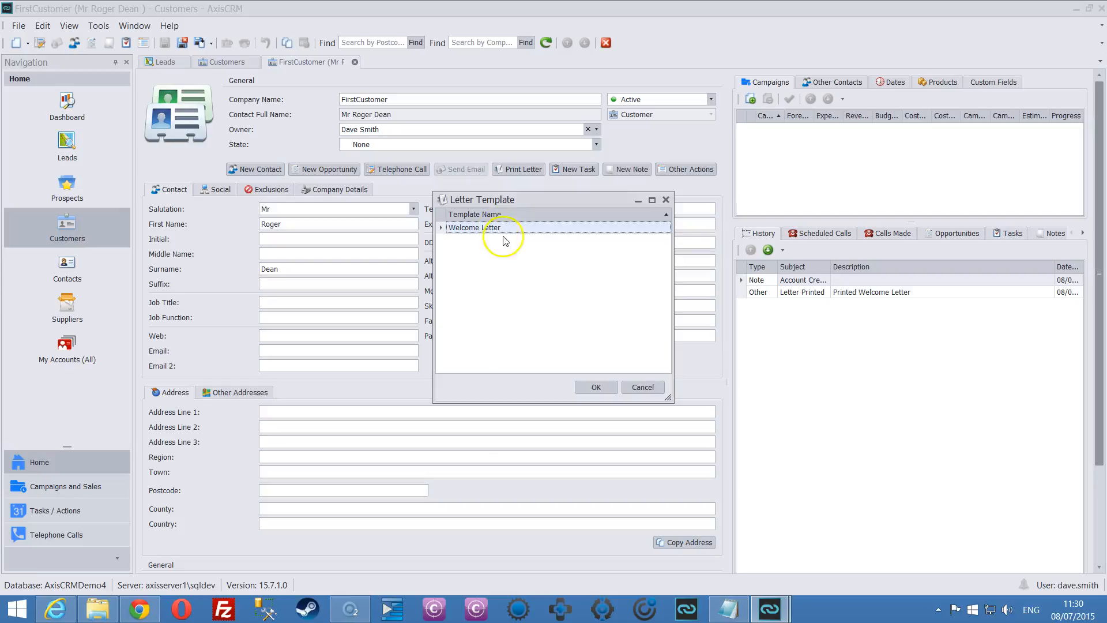
left_click(598, 387)
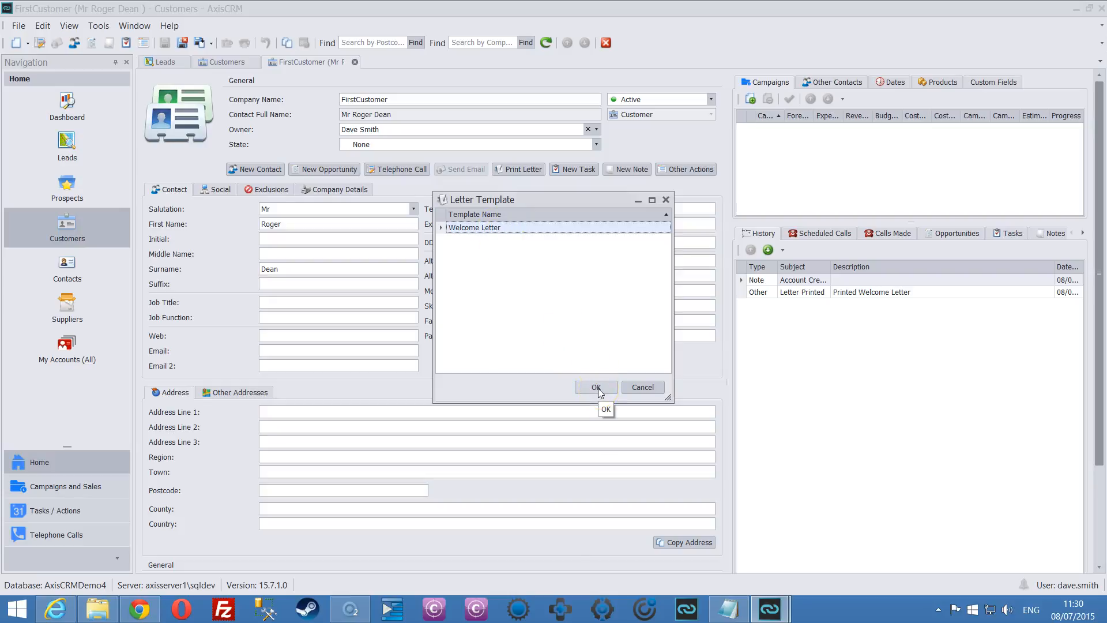
left_click(71, 549)
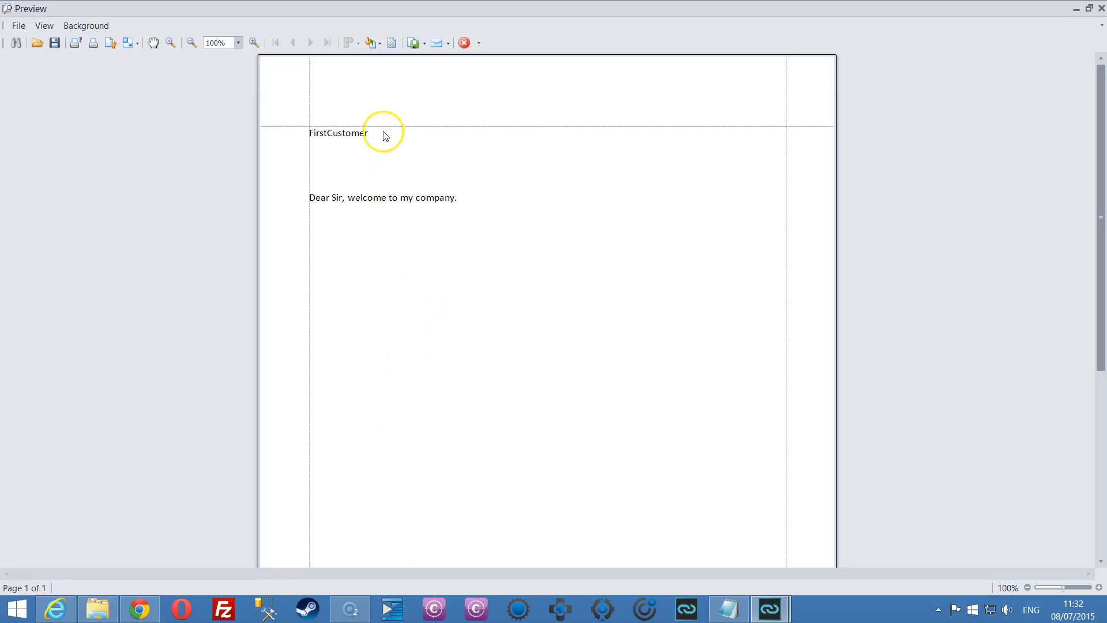
left_click(354, 136)
Quick Print the Welcome Letter, close the preview, and return to the AxisCRM window.
left_click(300, 135)
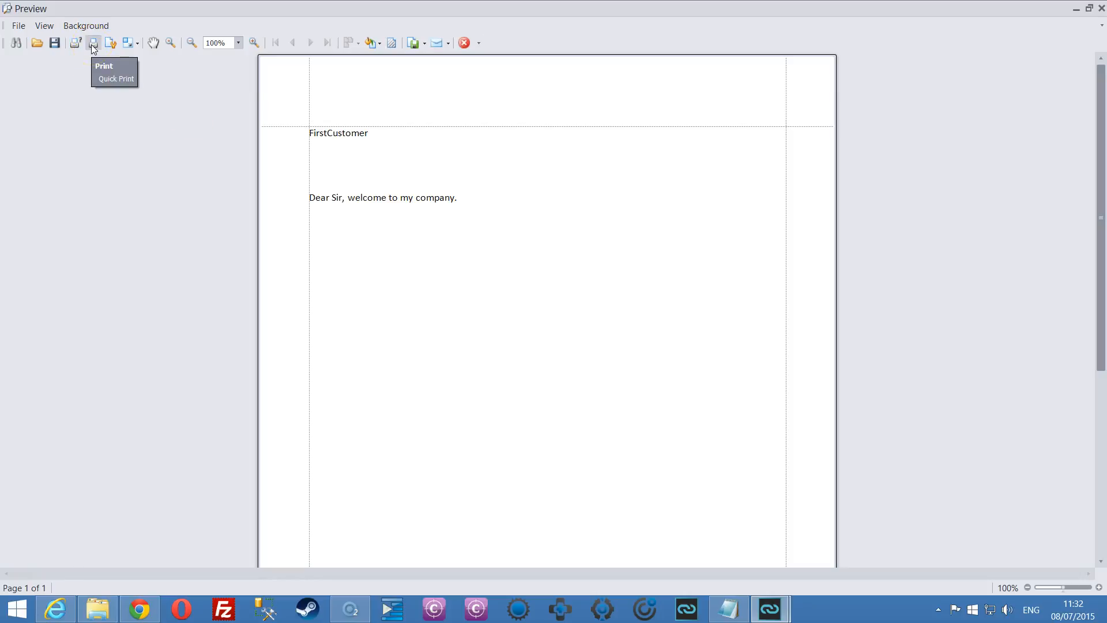
left_click(53, 43)
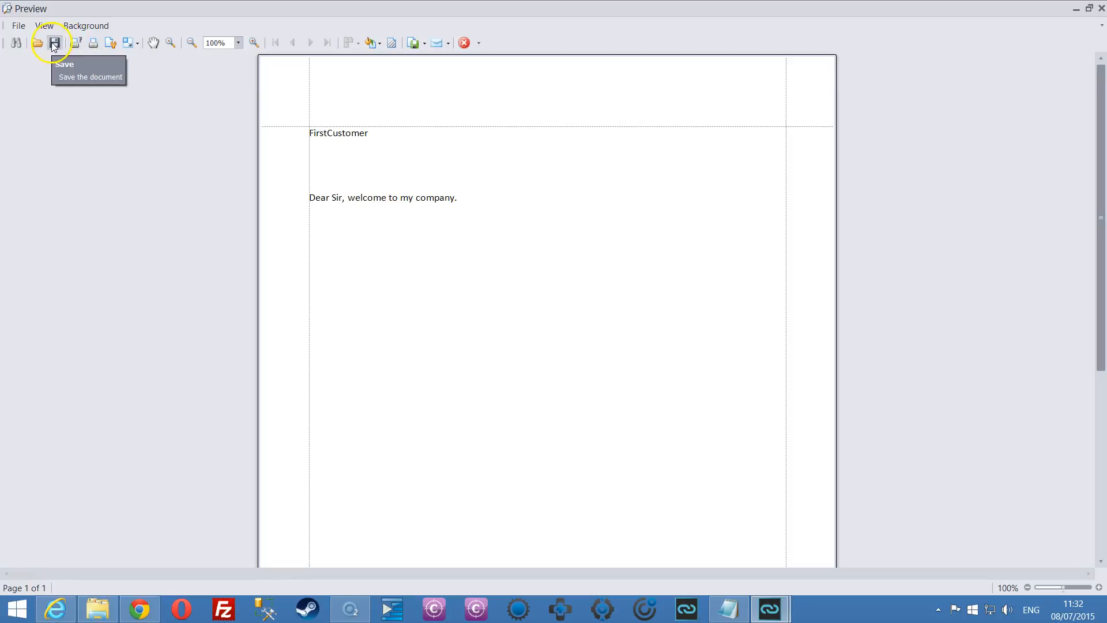
left_click(1102, 8)
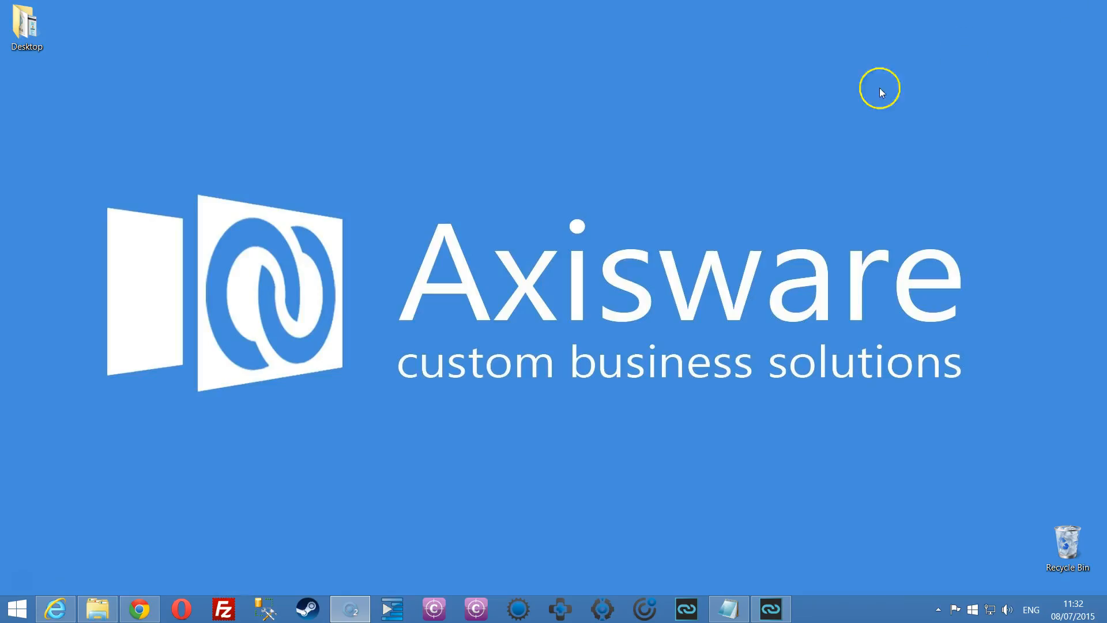
left_click(766, 611)
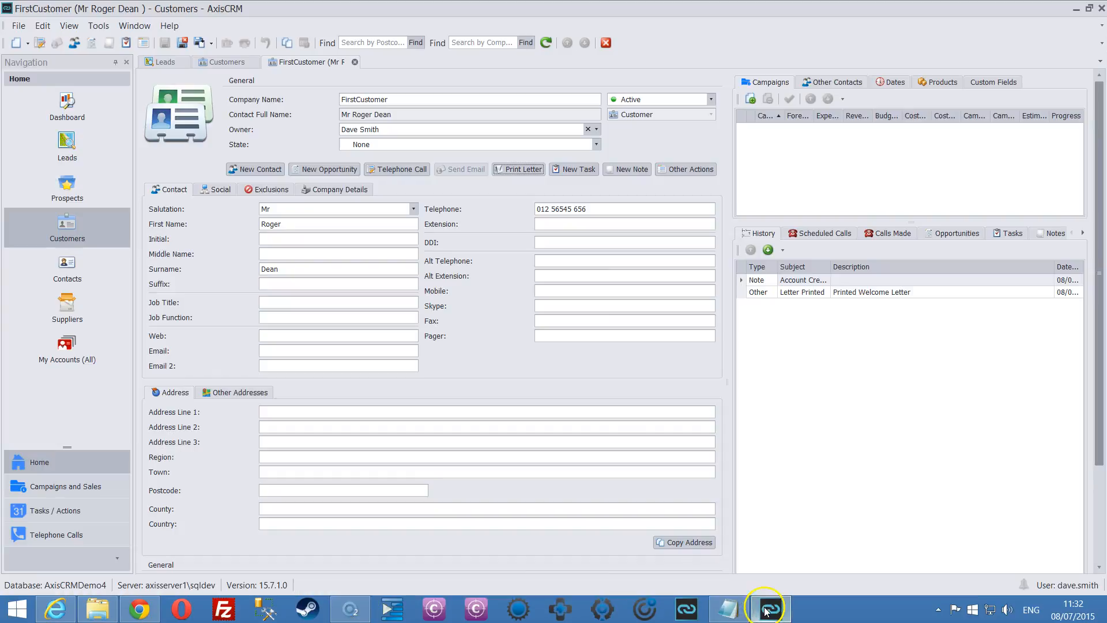
Check the Printed Welcome Letter entries in FirstCustomer's history, then reselect FirstCustomer in Customers.
left_click(771, 292)
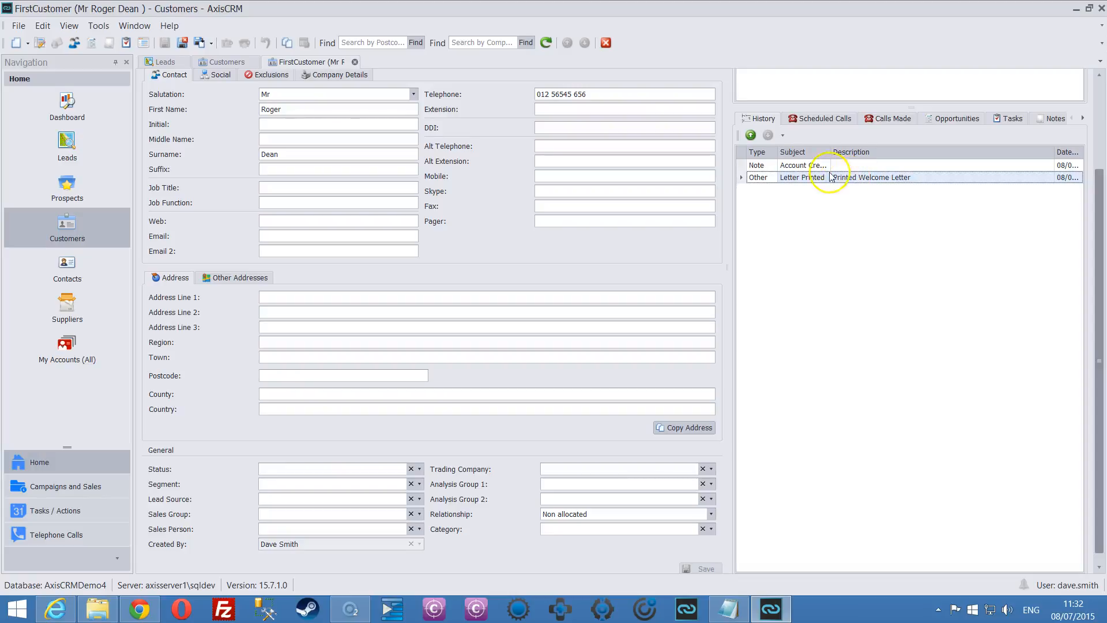
left_click(764, 120)
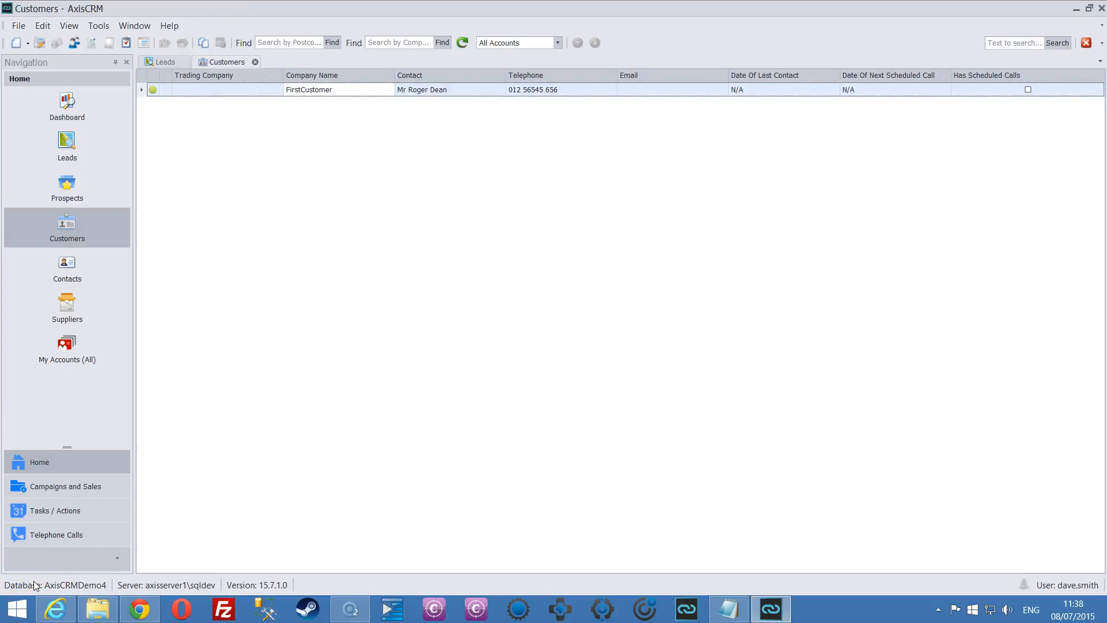
left_click(54, 552)
left_click(565, 138)
left_click(368, 89)
Save a 'Widgets' telephone call for FirstCustomer noting the contact agreed to order 100 widgets.
double_click(368, 90)
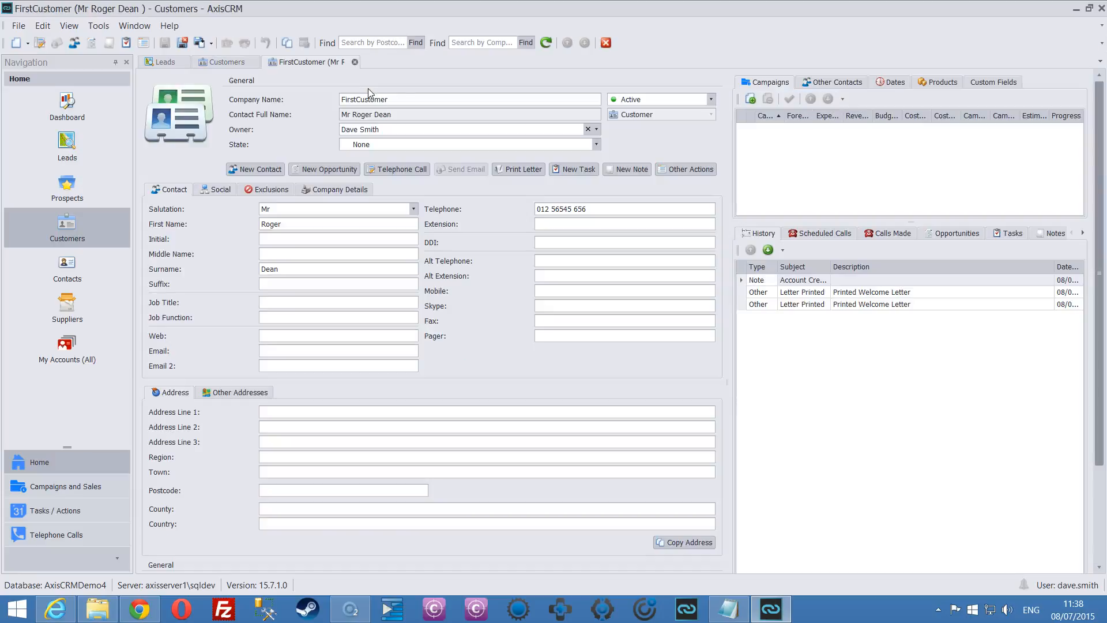
left_click(396, 169)
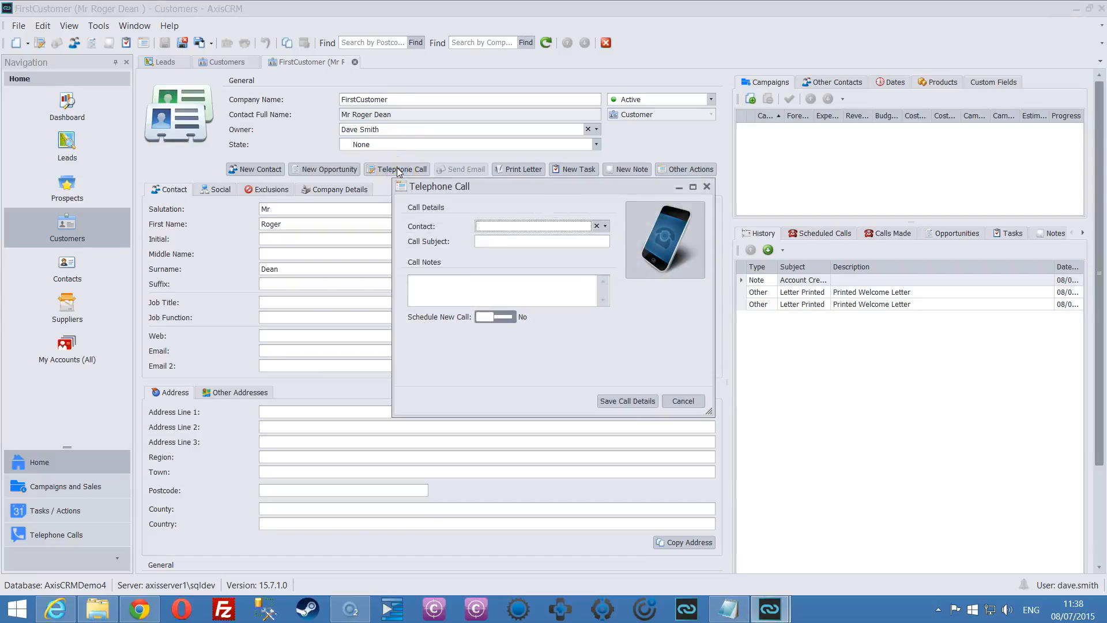
left_click(440, 287)
type("spoke to roger, he agreed to ")
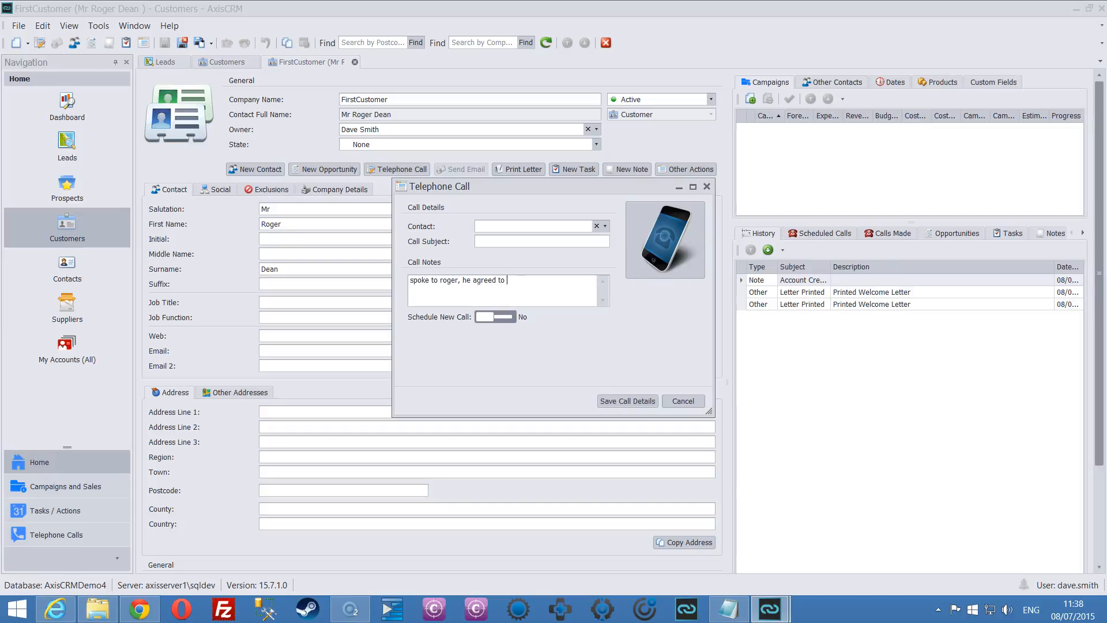
type("order 100 widgets")
left_click(497, 225)
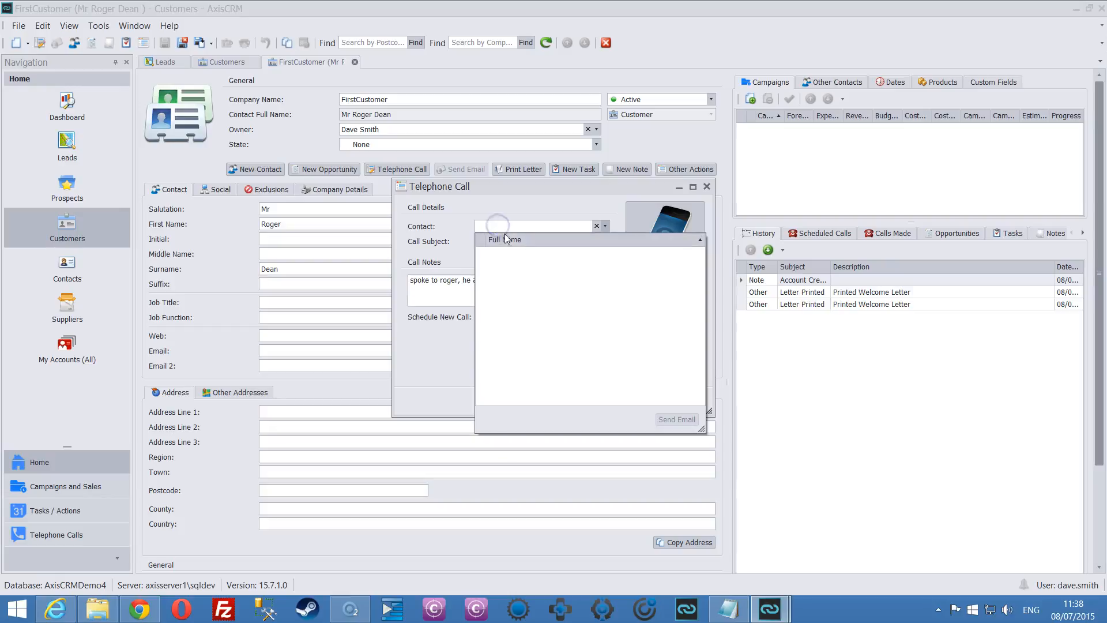
left_click(503, 242)
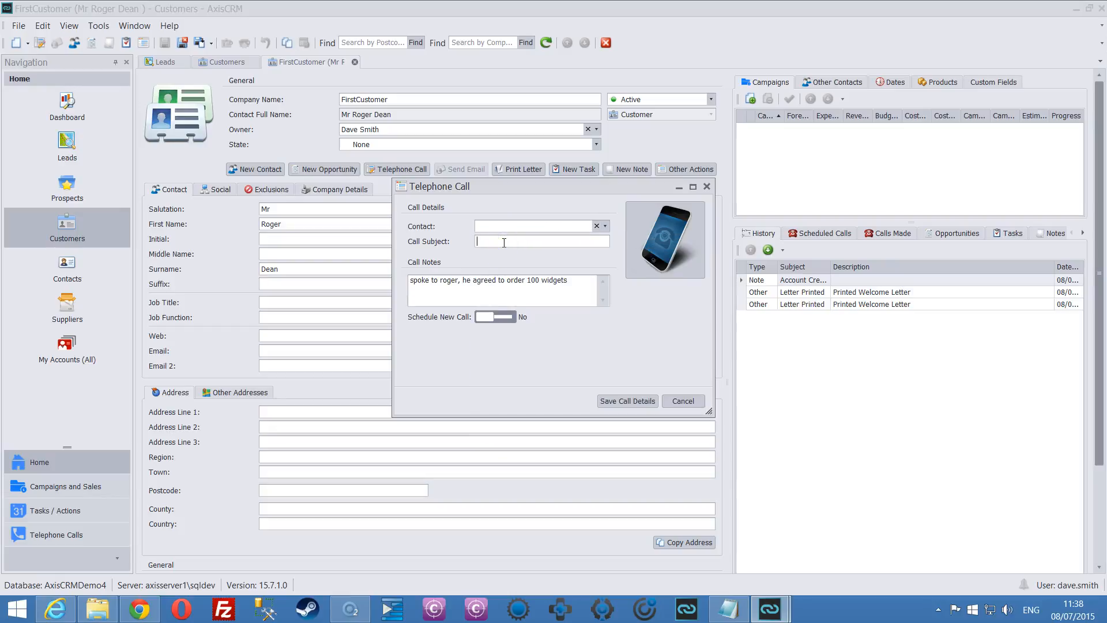
type("Widgets")
left_click(583, 310)
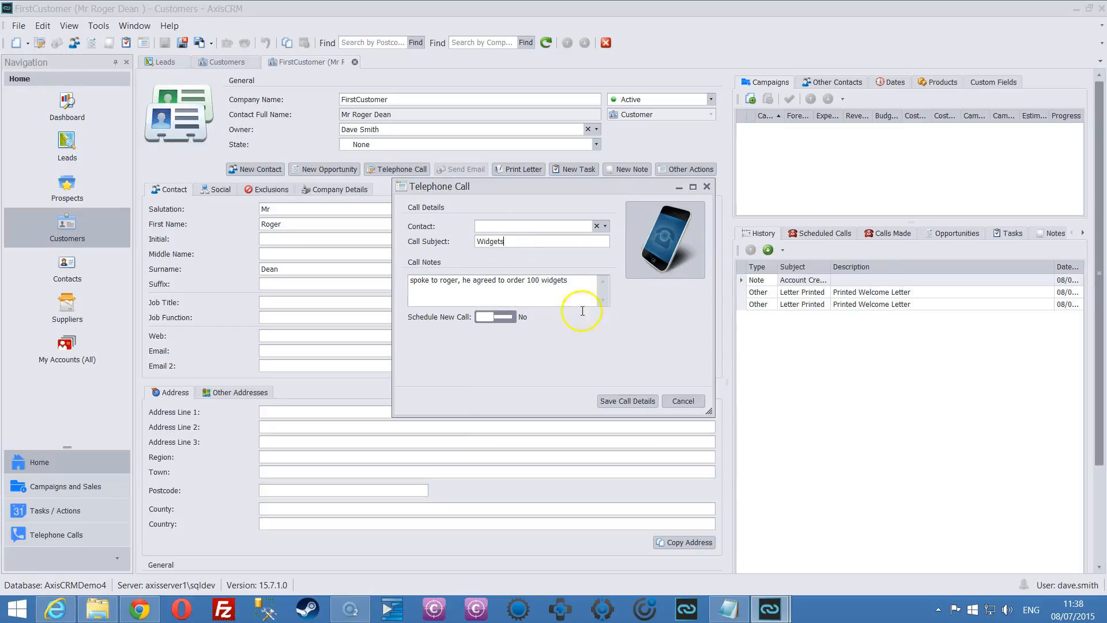
left_click(622, 402)
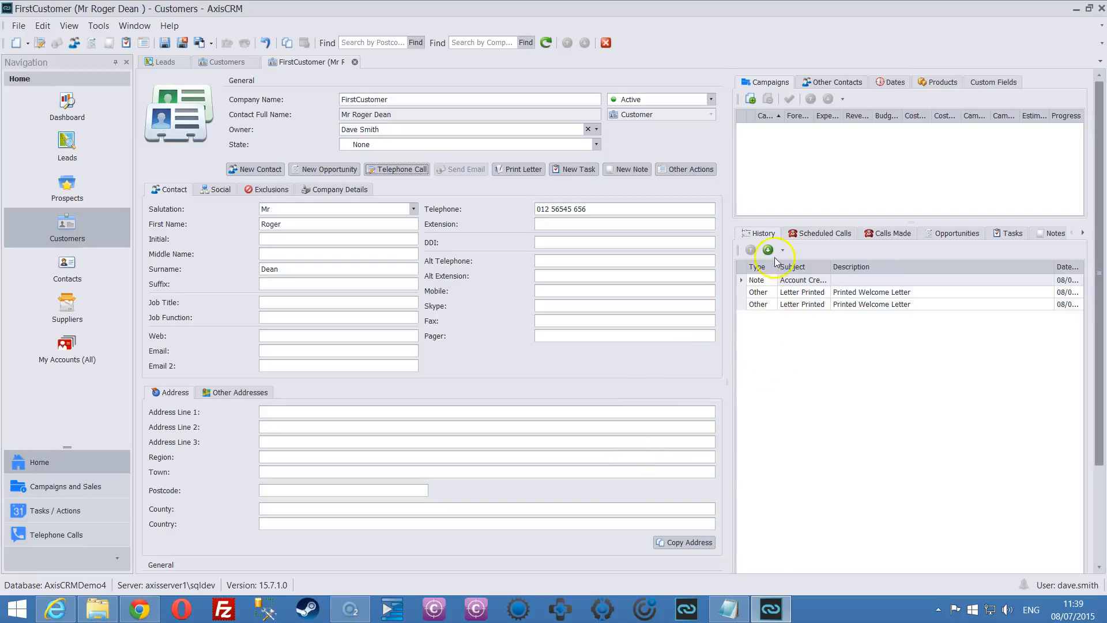
scroll(795, 383, "down", 2)
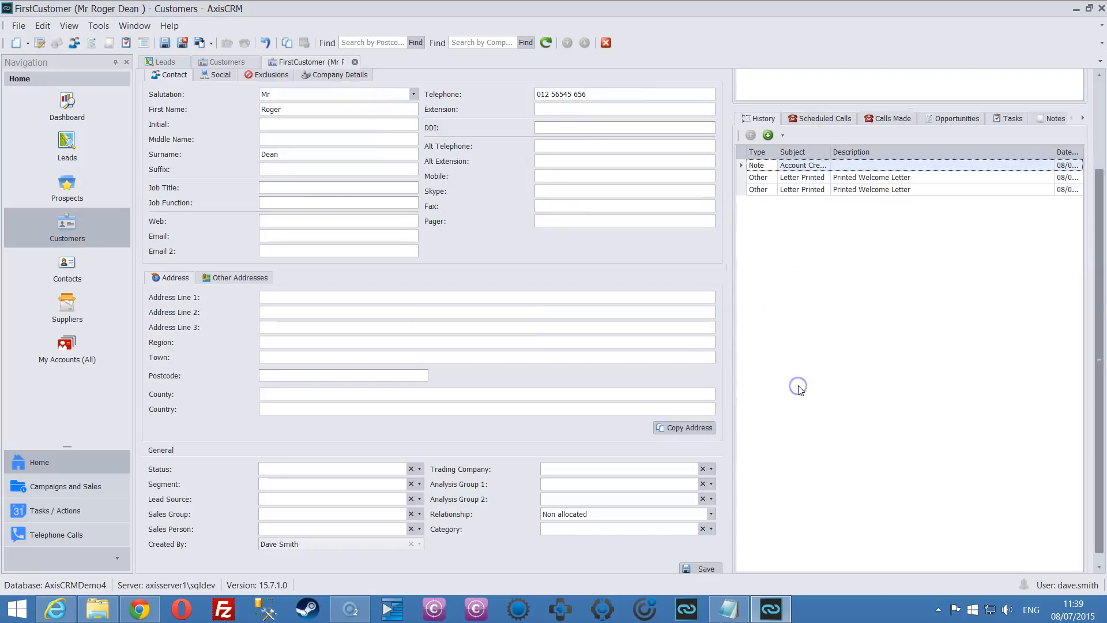
Save the customer record changes and sign back in to AxisCRM as administrator.
left_click(800, 367)
left_click(531, 323)
left_click(503, 319)
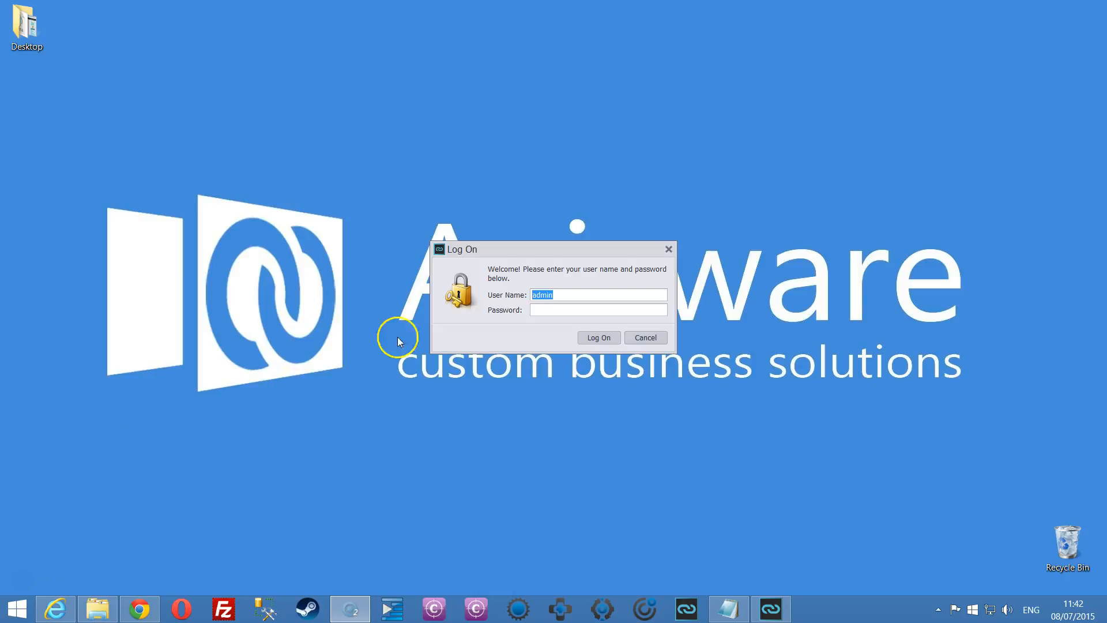
left_click(596, 338)
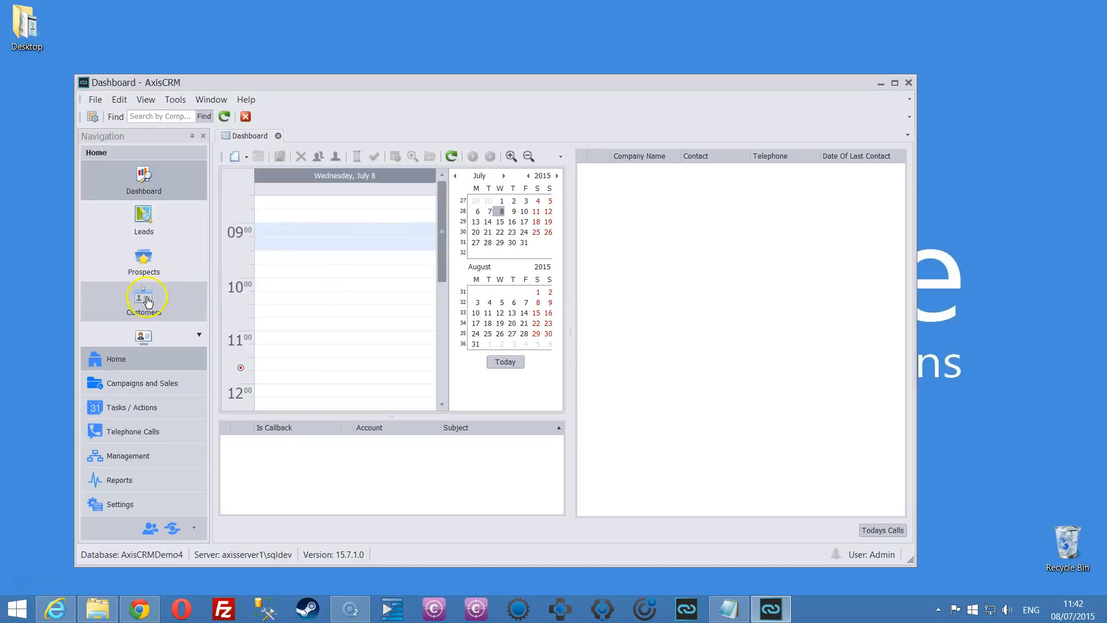
Start scheduling a call for FirstCustomer with subject 'call about ordering new stock'.
left_click(148, 302)
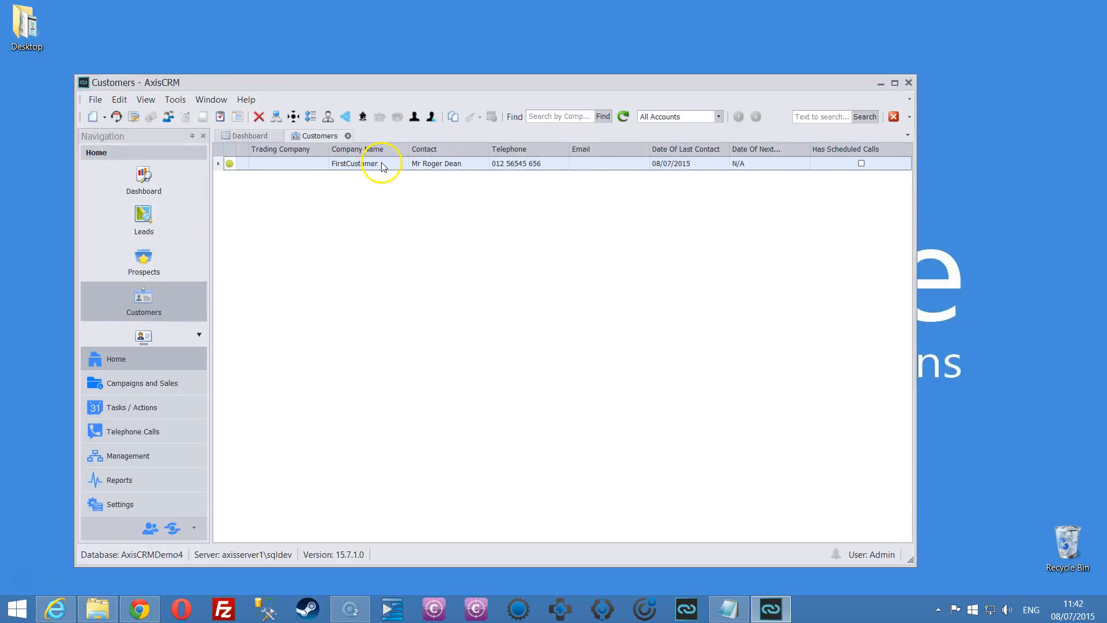
right_click(382, 165)
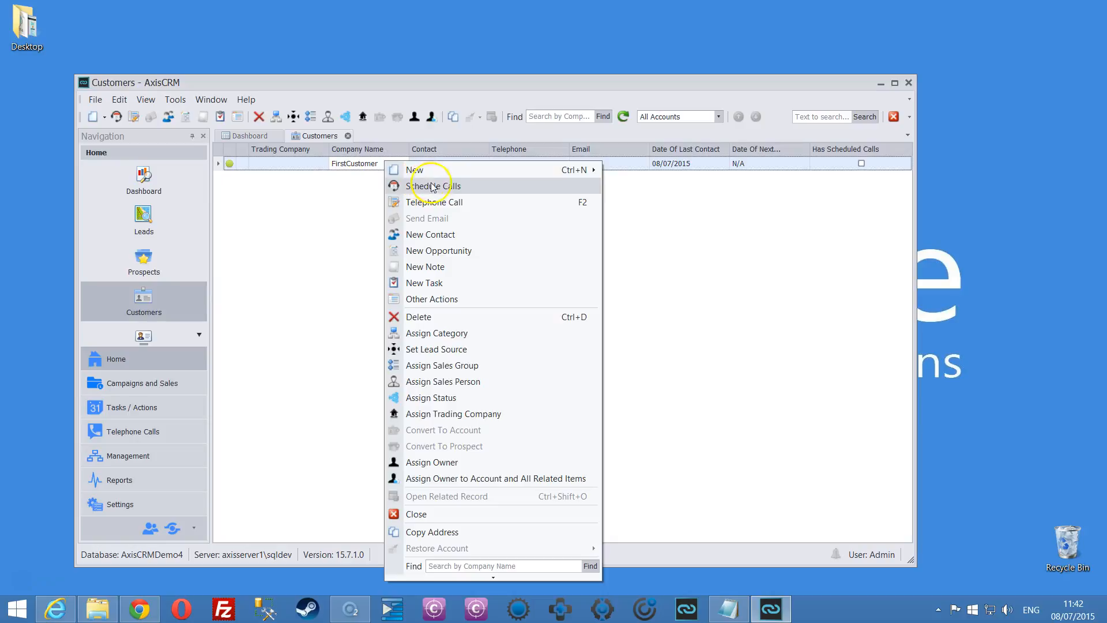
left_click(486, 185)
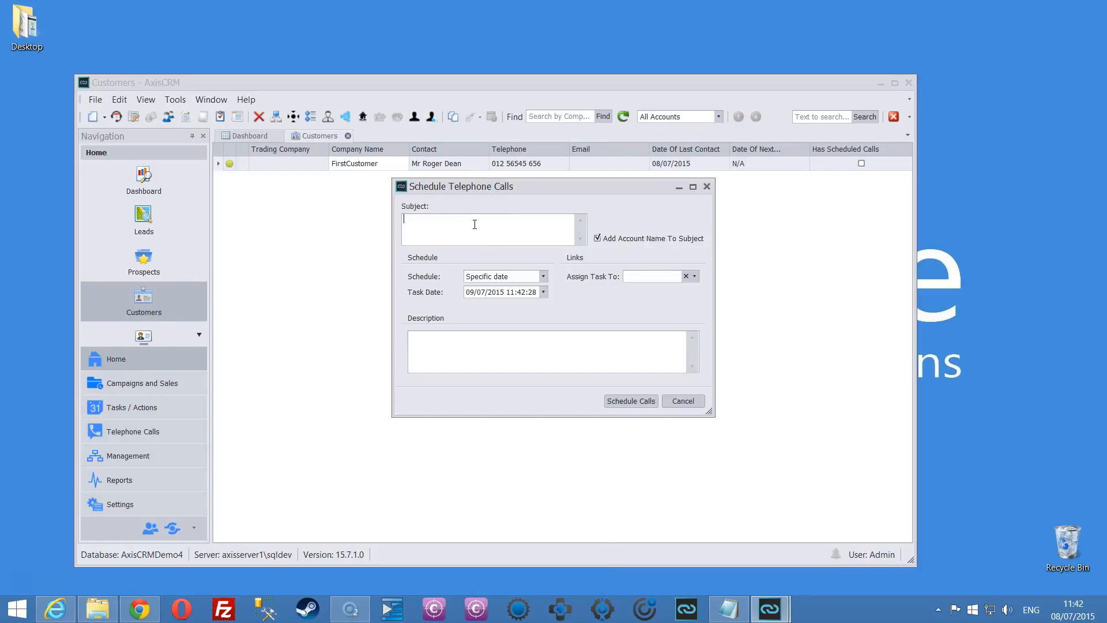
type("call about ordering new stock")
Set the call for specific date 10/07/2015 09:00, assign it to the colleague, and save.
left_click(543, 277)
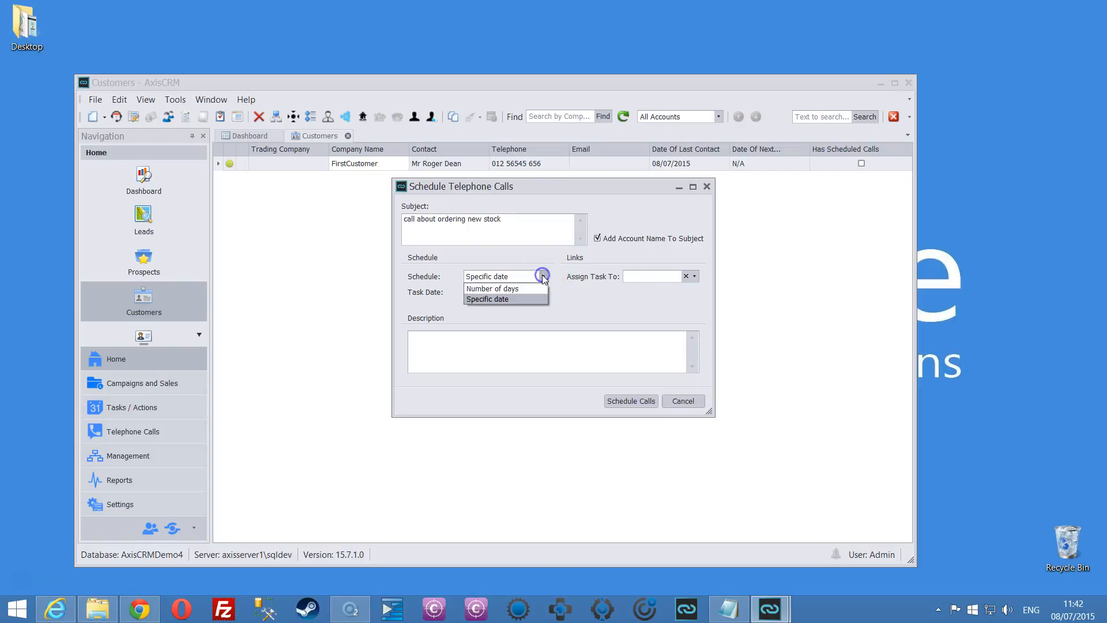
left_click(510, 298)
left_click(473, 292)
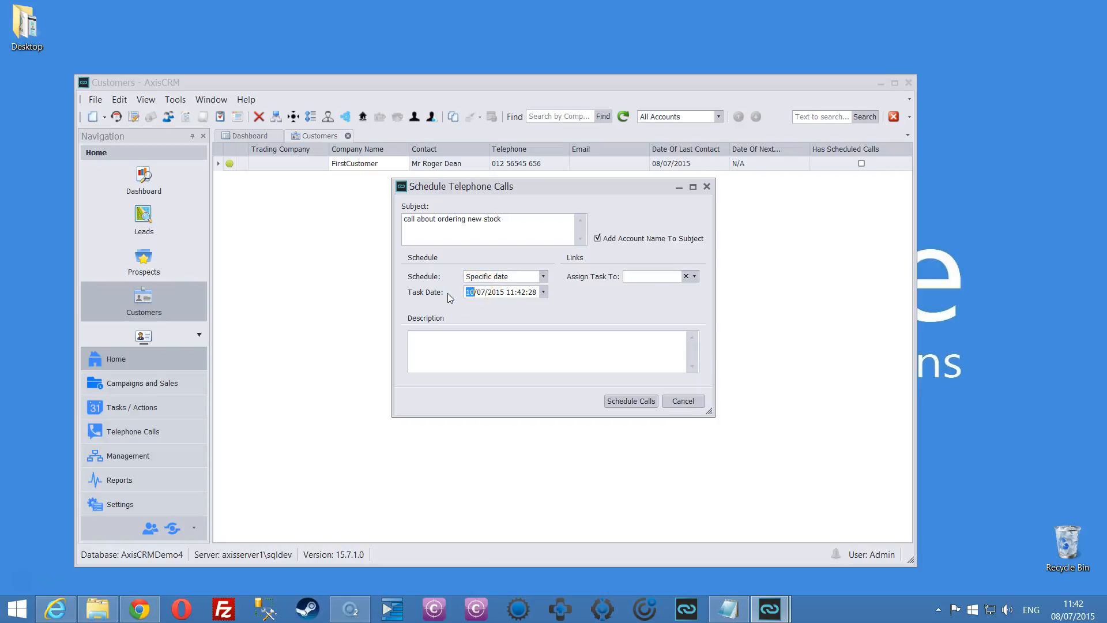
left_click(513, 293)
left_click(695, 276)
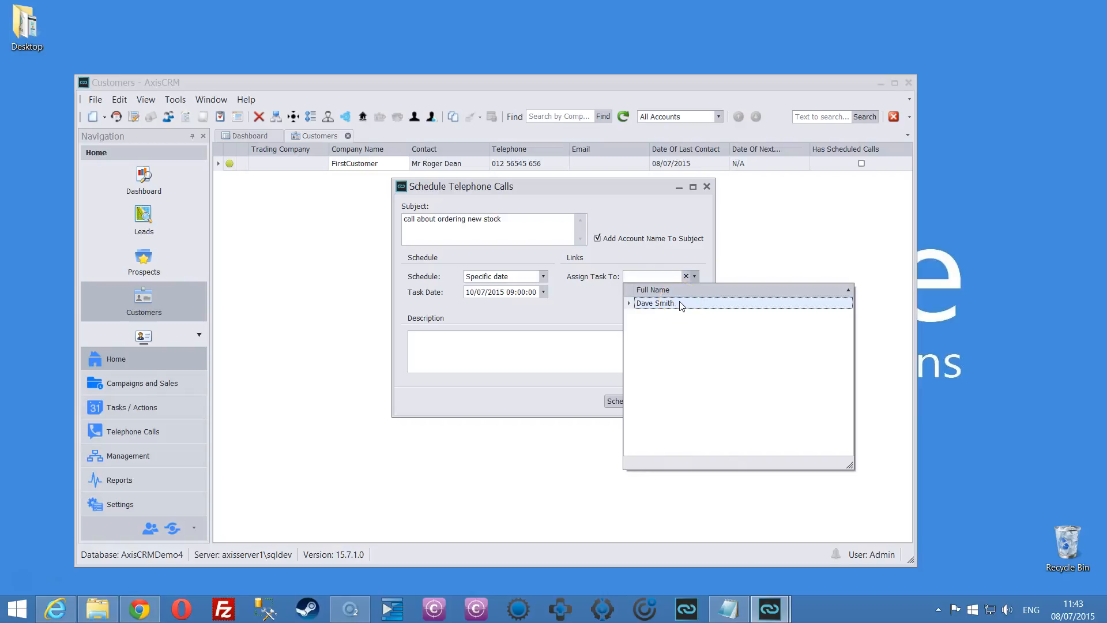
left_click(680, 305)
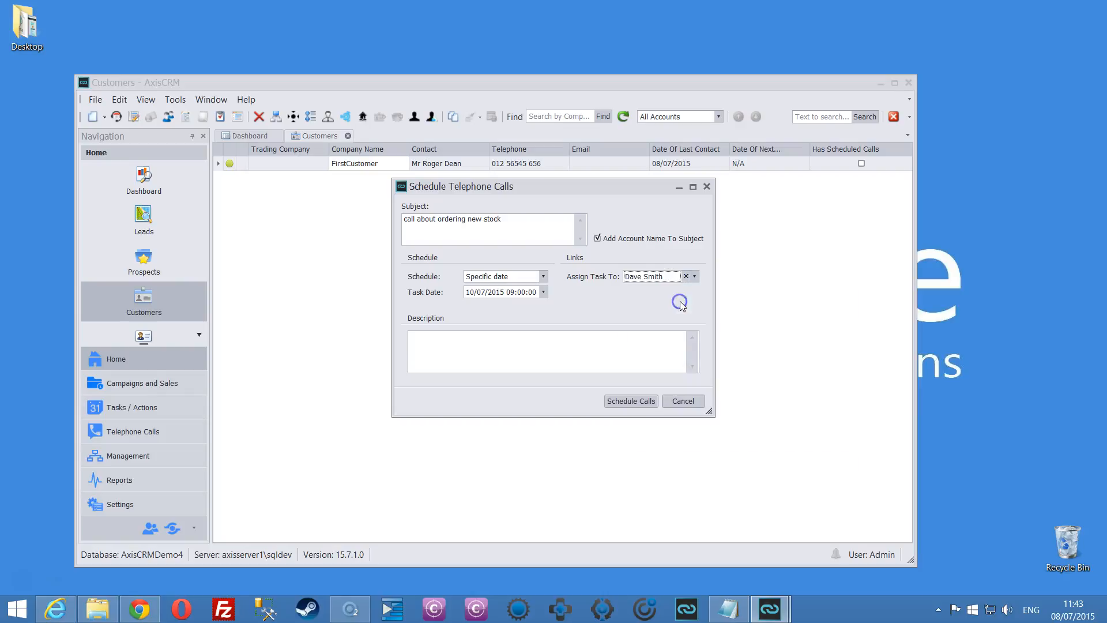
left_click(636, 402)
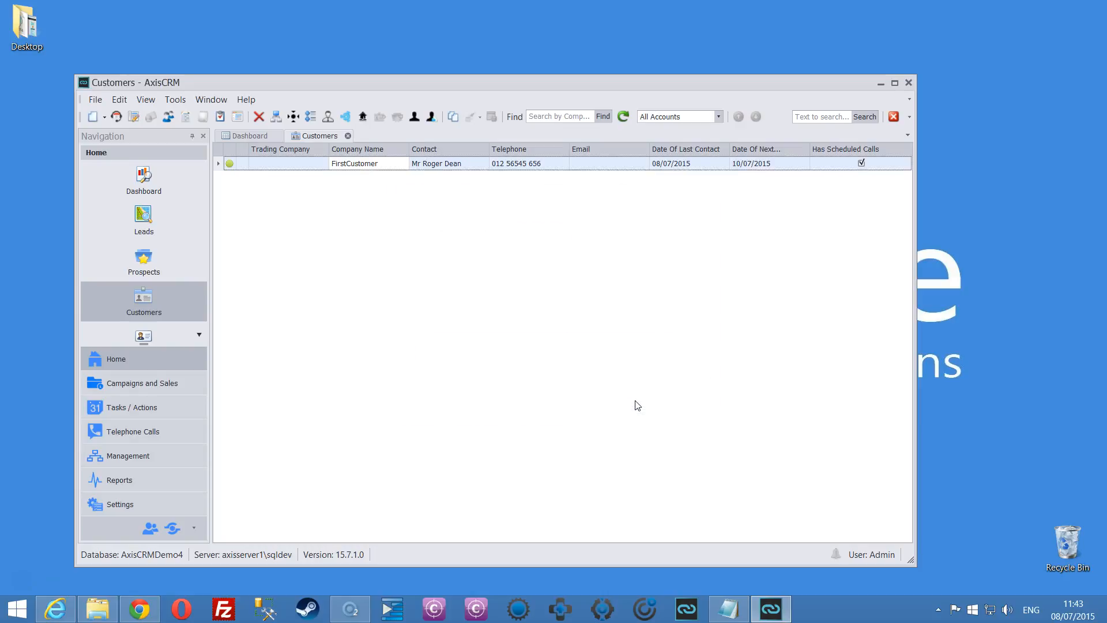
Log off and sign back in as the assigned user with their password.
left_click(96, 99)
left_click(147, 414)
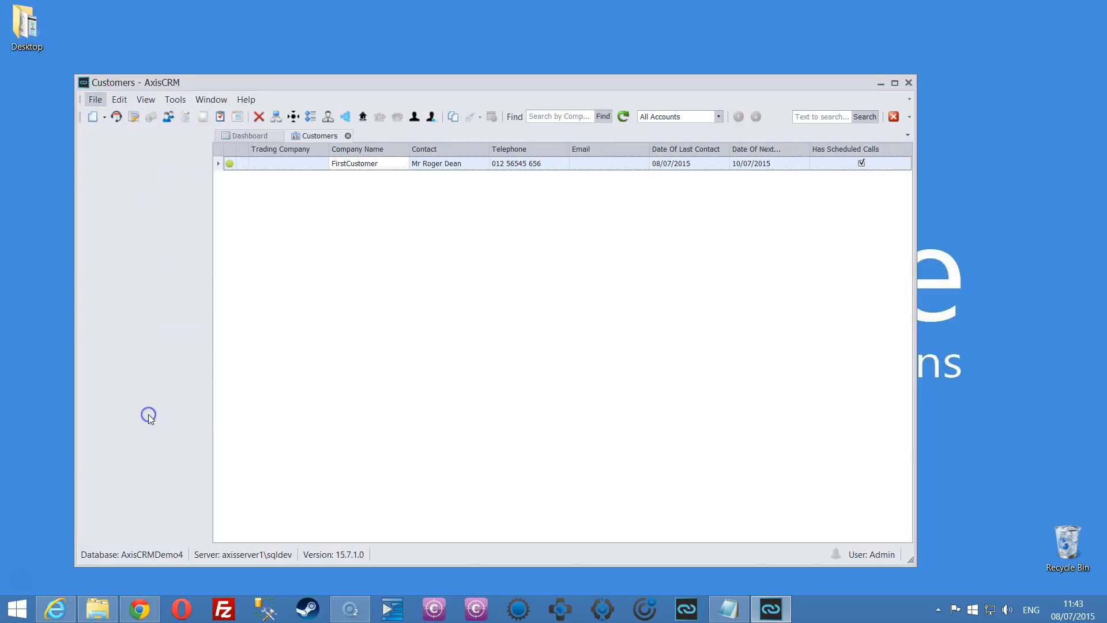
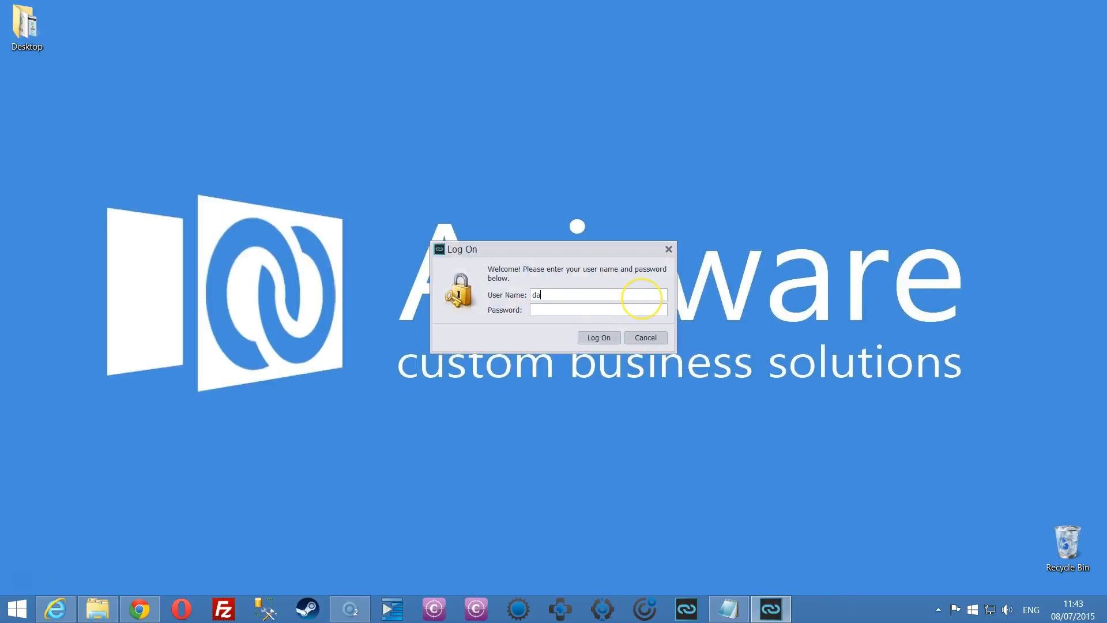
key("Tab")
type("***")
left_click(606, 337)
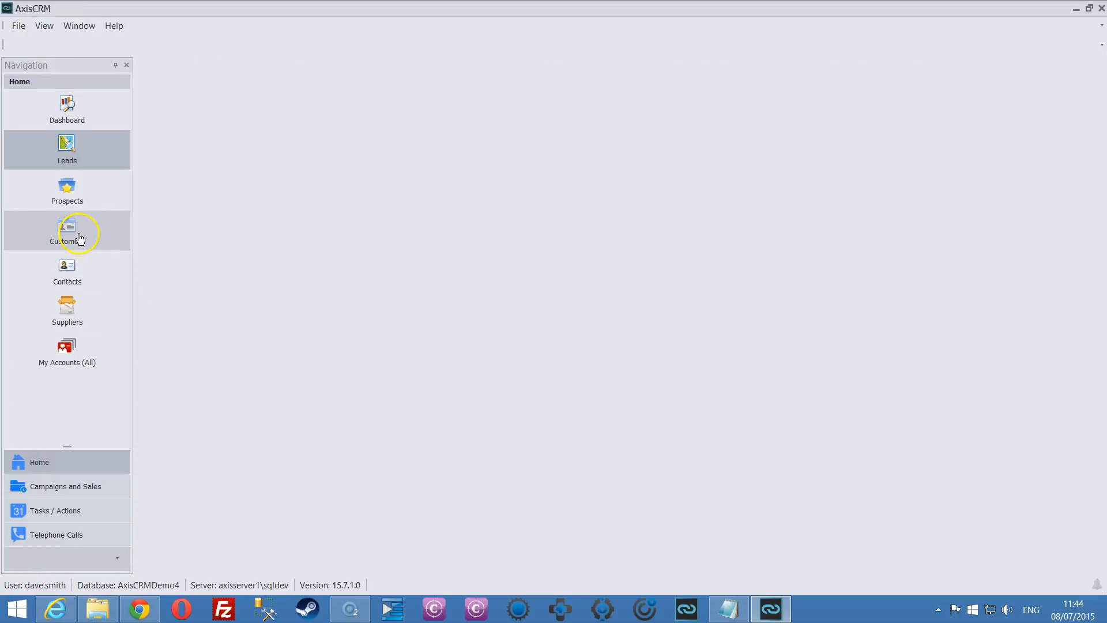
Open My Call List (All) showing FirstCustomer's call due 10 July 2015.
left_click(55, 537)
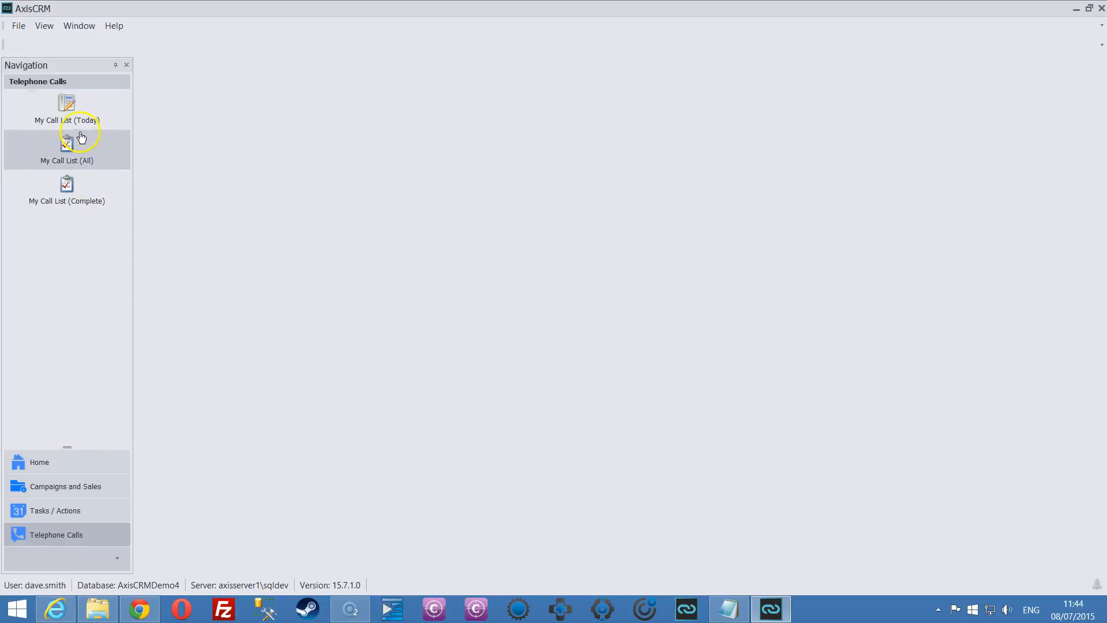
left_click(67, 111)
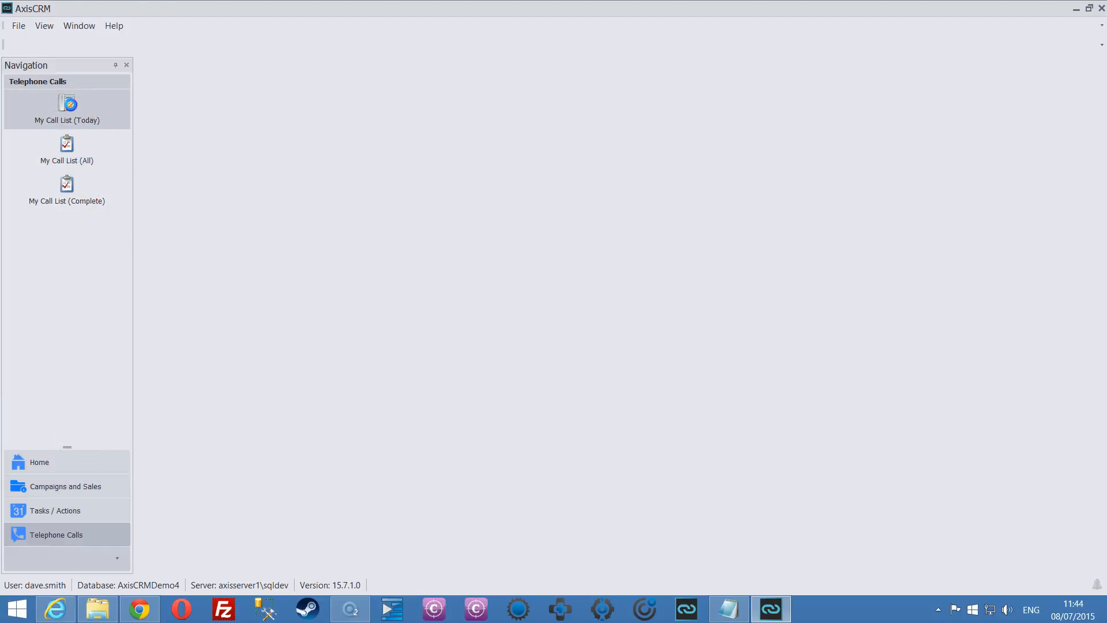
left_click_drag(227, 320, 366, 309)
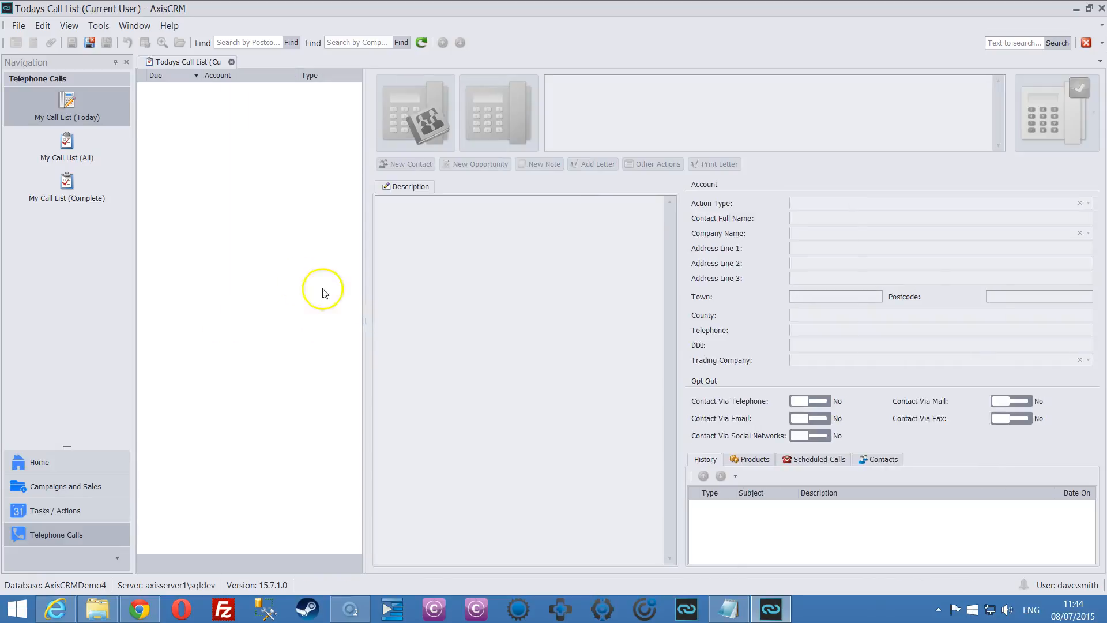
left_click(67, 144)
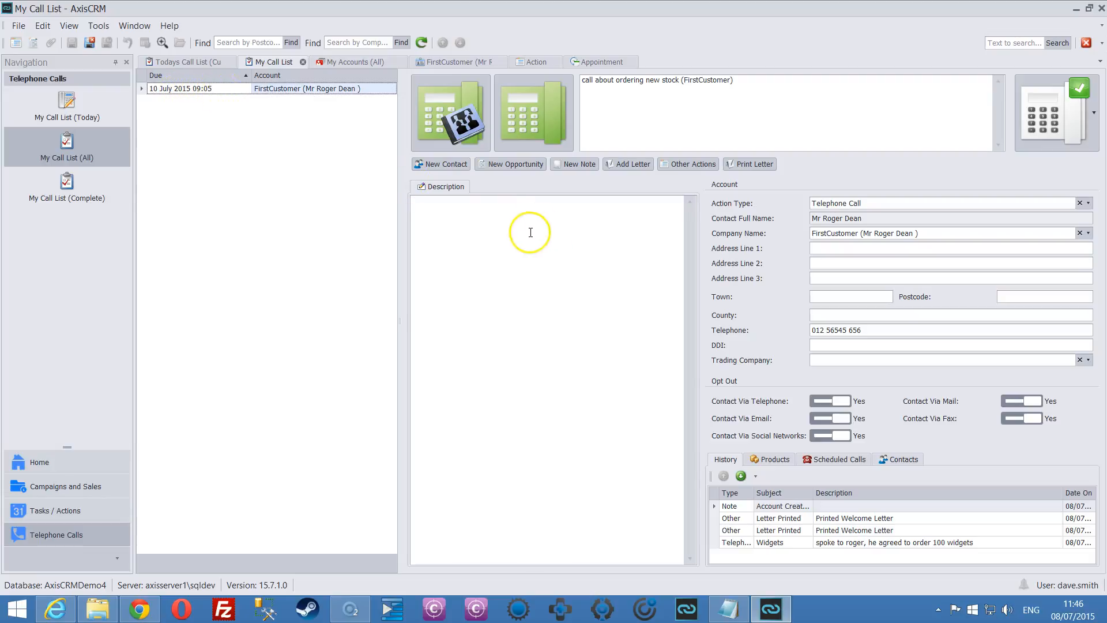
left_click(464, 231)
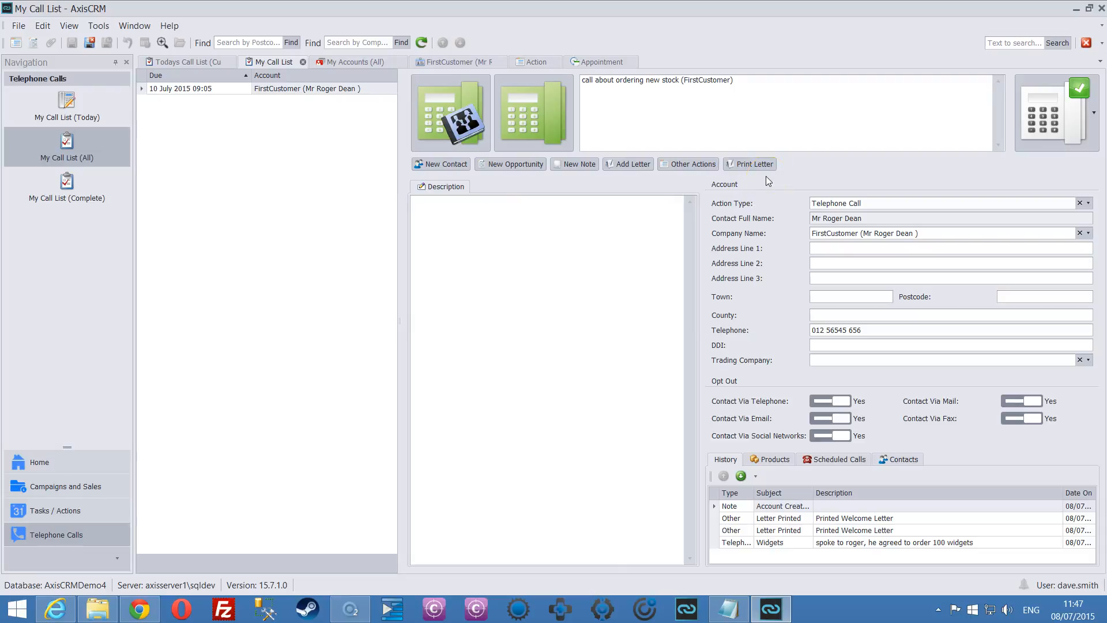
Describe the call as 'no order placed today' and close it with Close Call No Action.
left_click(1042, 122)
type("no order placed today")
left_click(1057, 114)
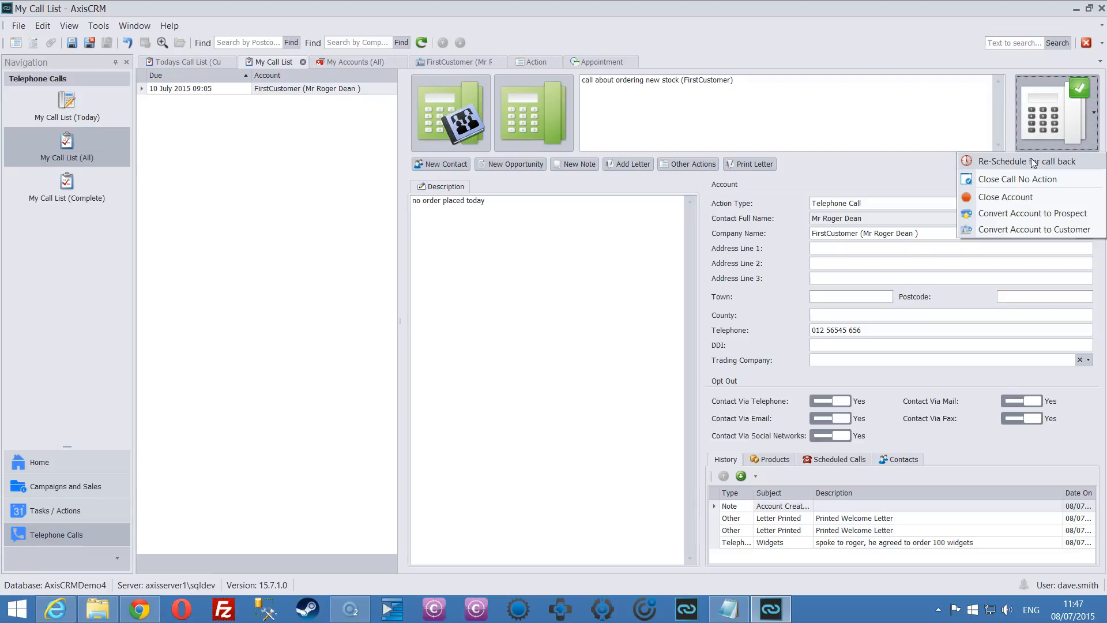
left_click(1029, 214)
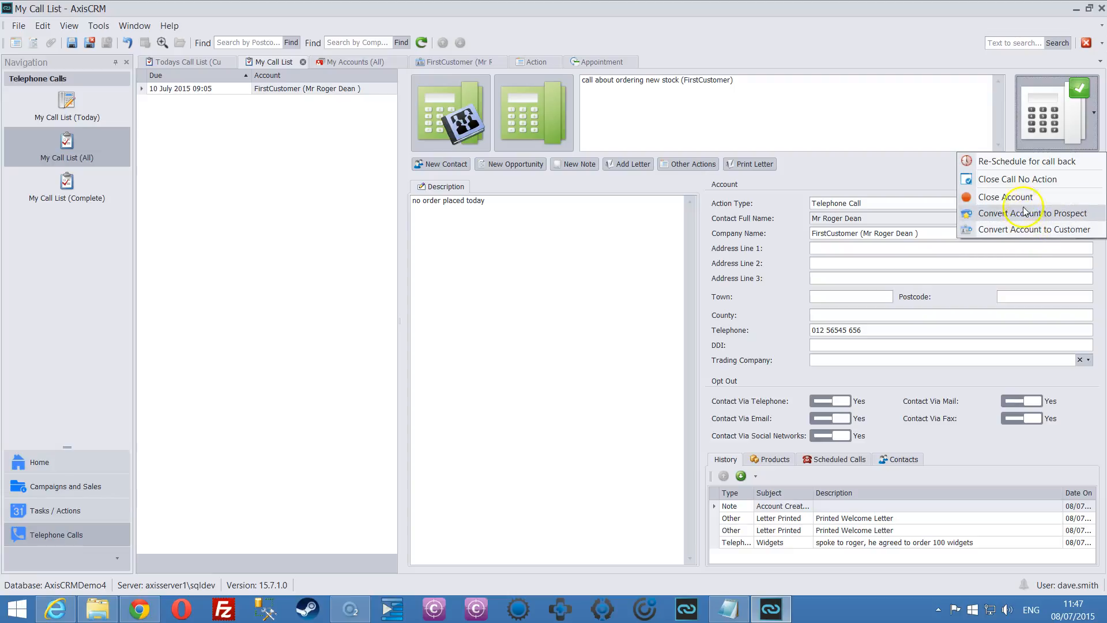
left_click(1023, 199)
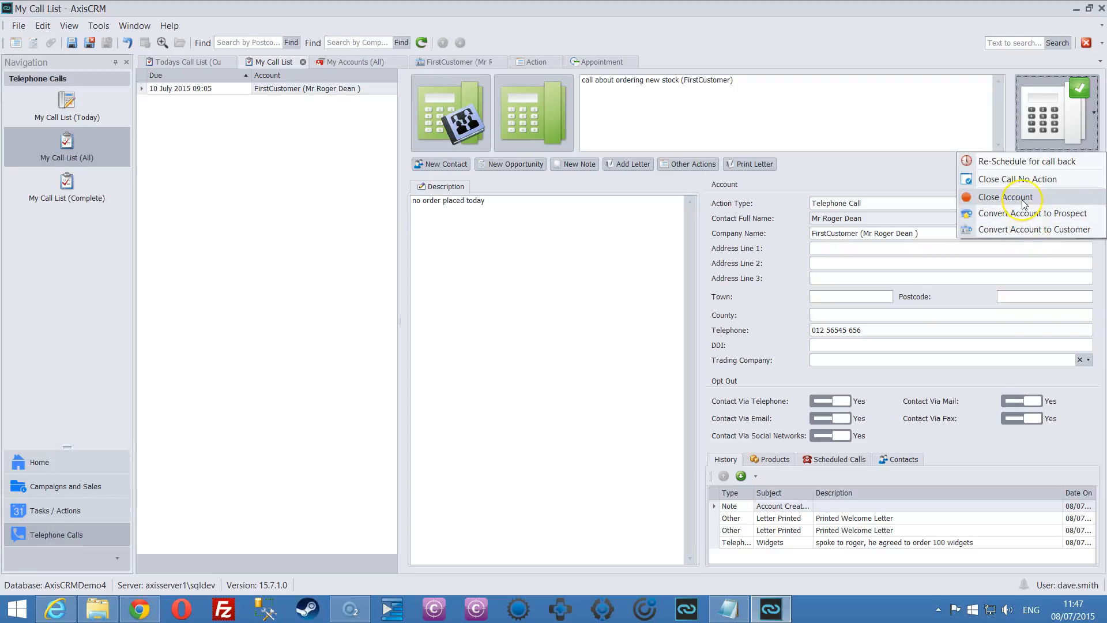
left_click(1058, 180)
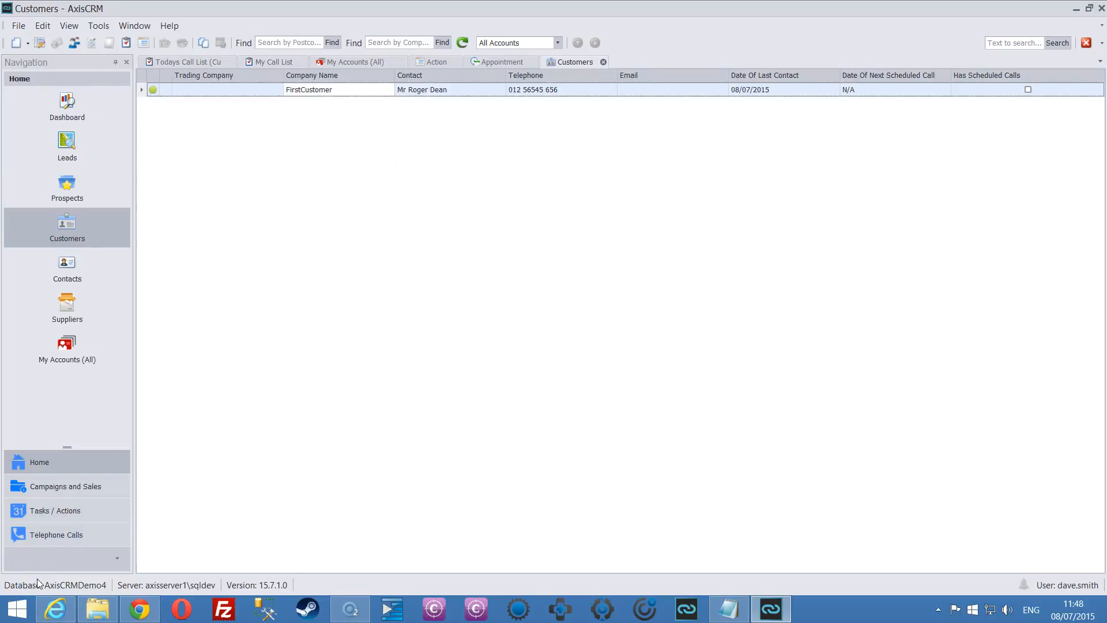
Open FirstCustomer's record and check its Call Postponed history entry.
double_click(463, 88)
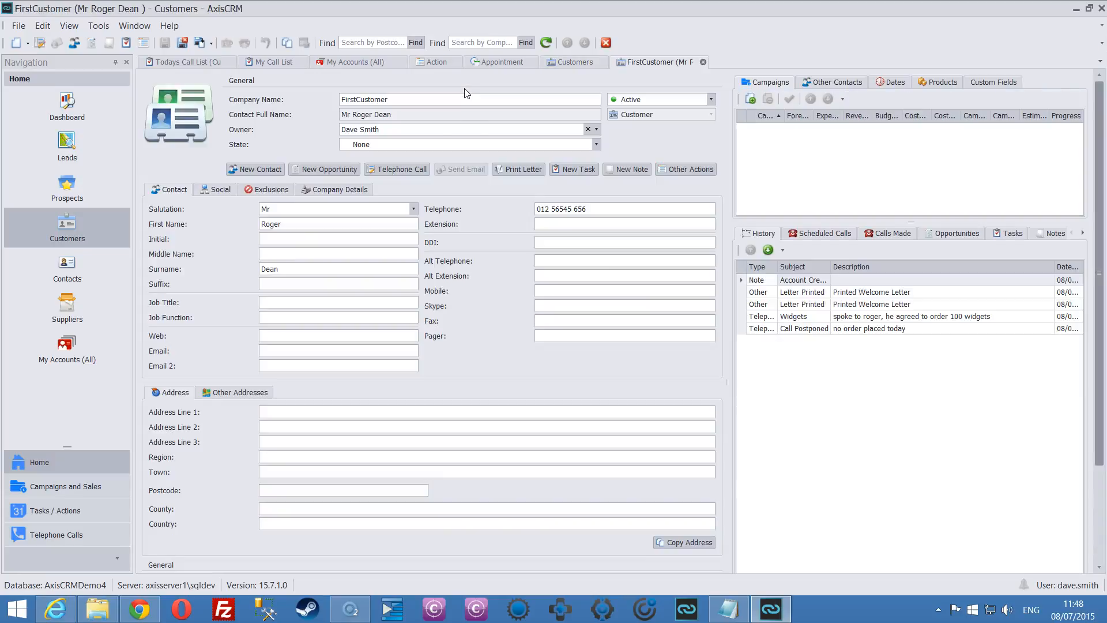
left_click(834, 336)
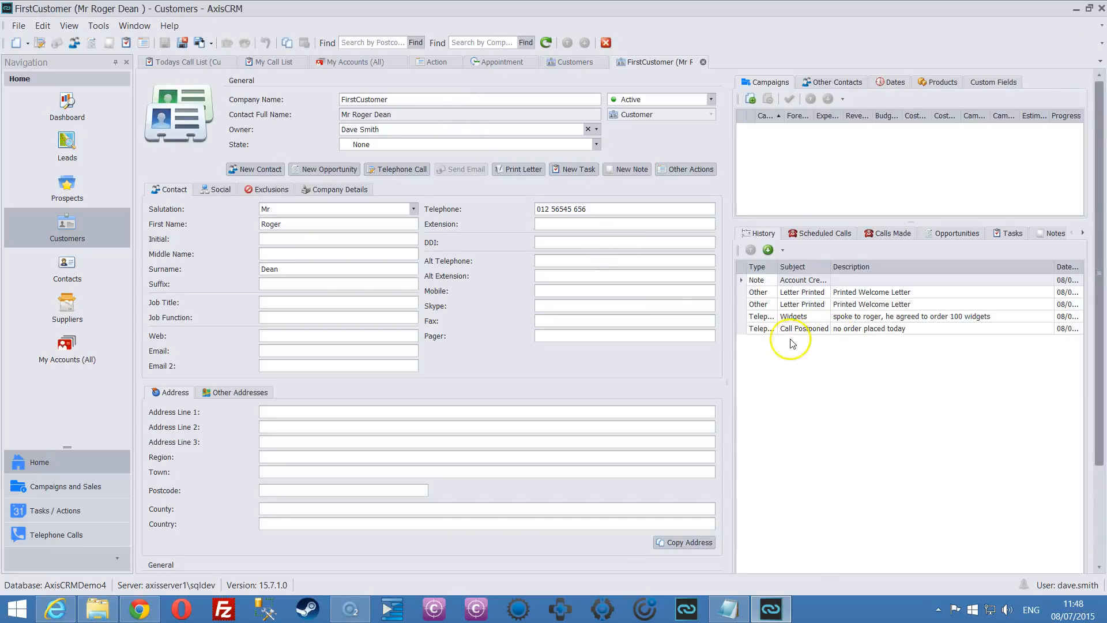